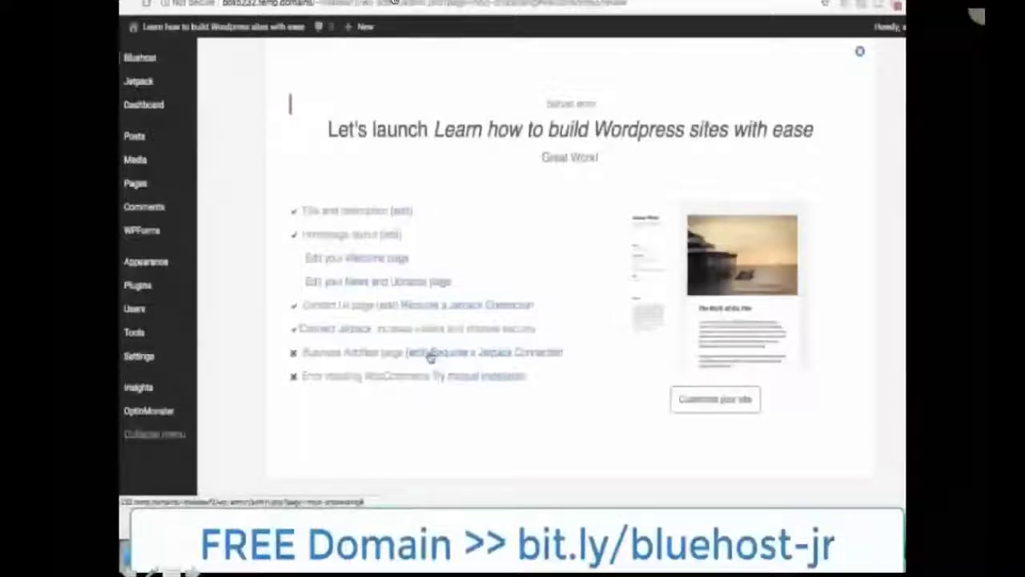
Step: Go to the WordPress dashboard and dismiss the WPForms Constant Contact notice
left_click(491, 376)
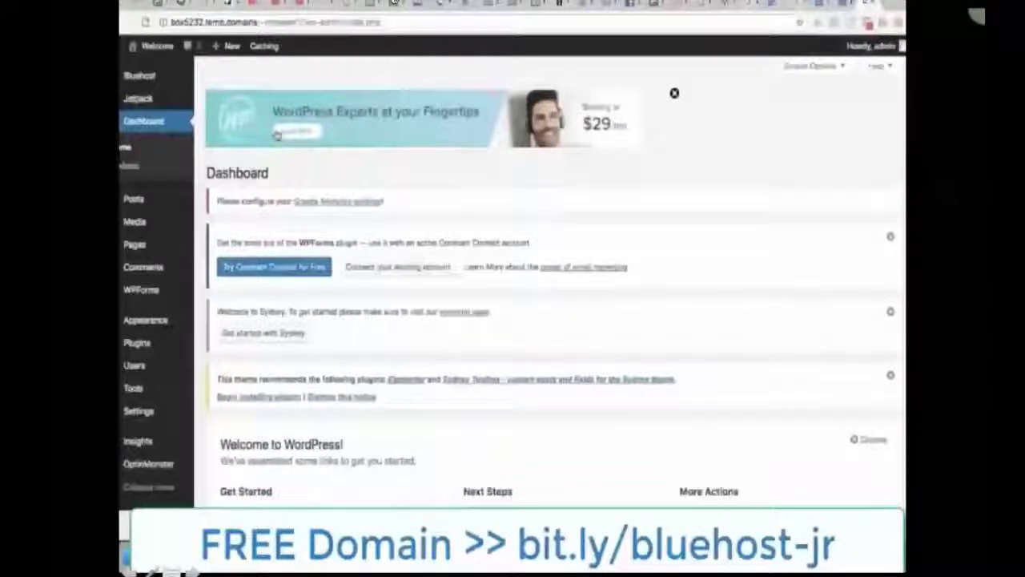
scroll(401, 307, "down", 5)
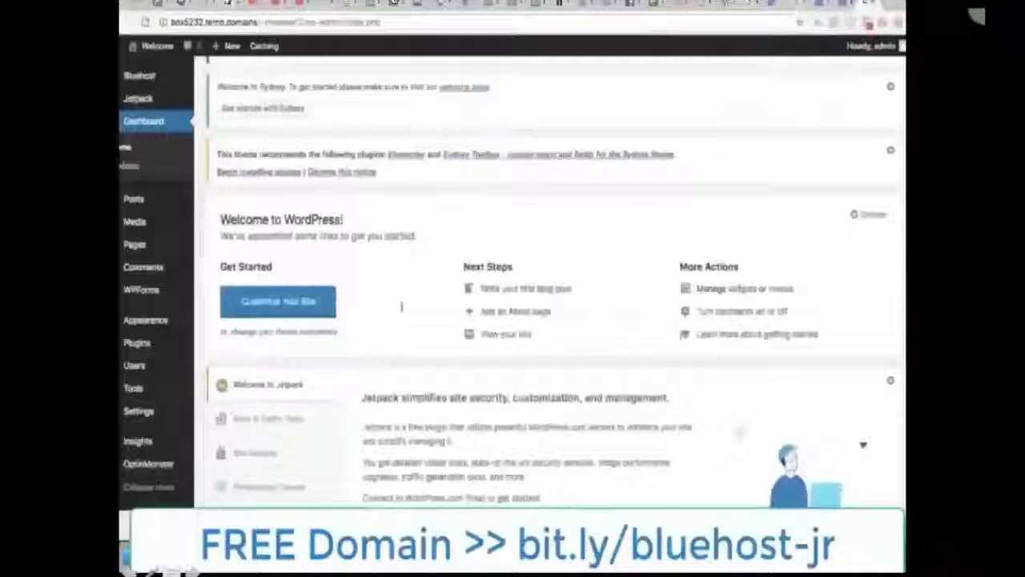
scroll(403, 305, "up", 5)
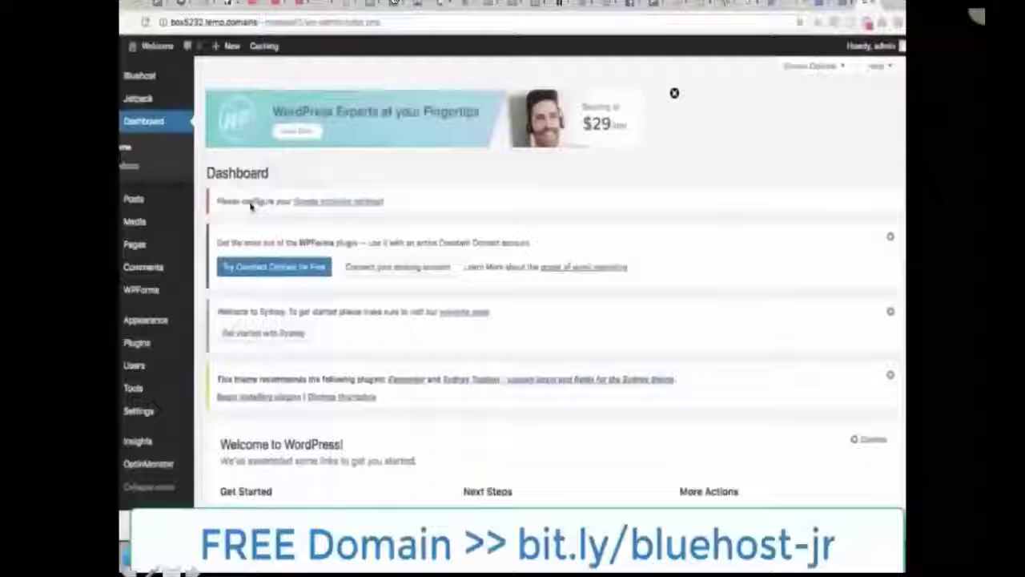
left_click(891, 238)
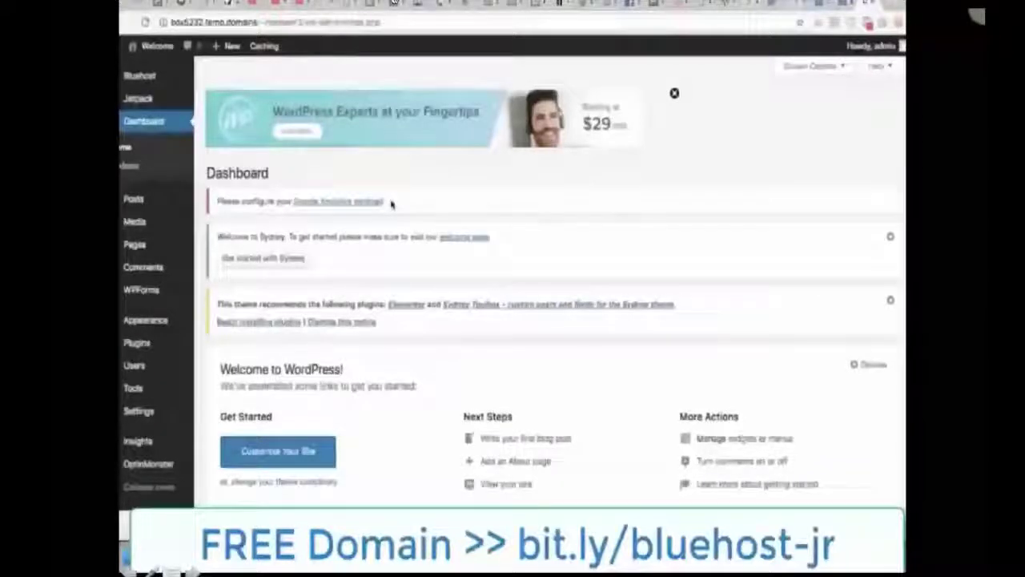
Step: Look through the dashboard's welcome section, Jetpack introduction, OptinMonster prompt, Quick Draft, At a Glance and WordPress events widgets
scroll(391, 205, "down", 2)
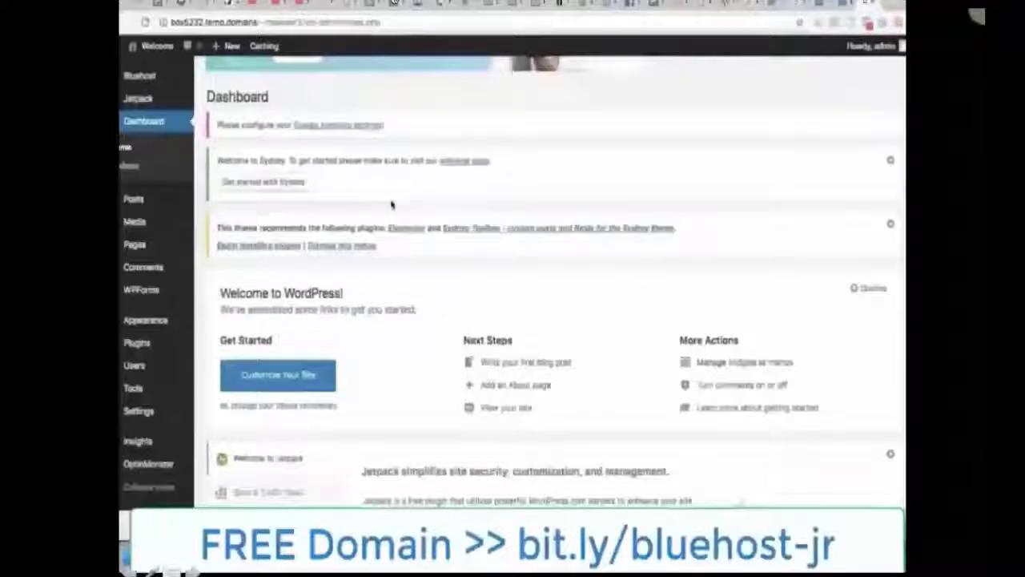
scroll(392, 205, "down", 5)
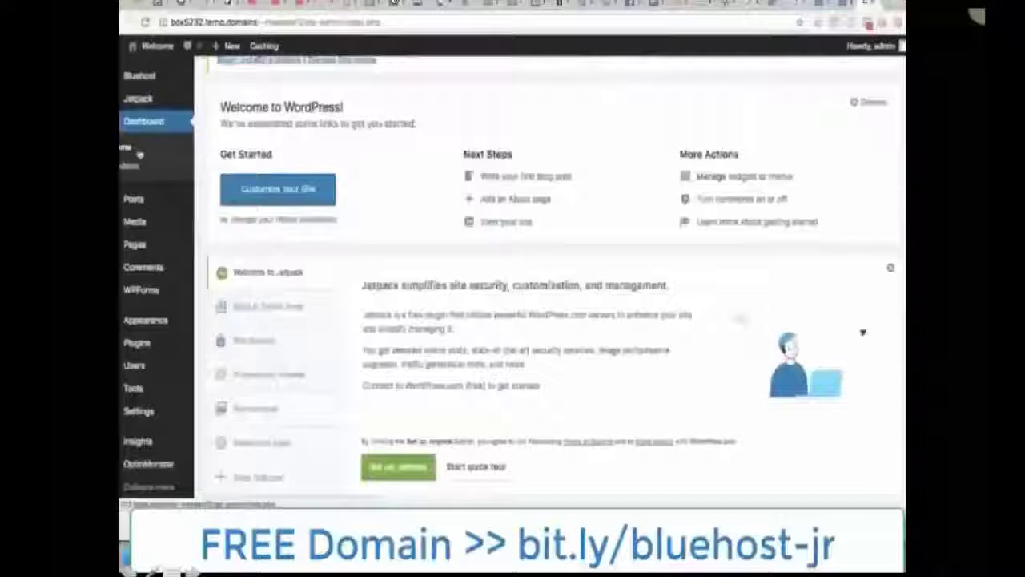
scroll(412, 191, "down", 3)
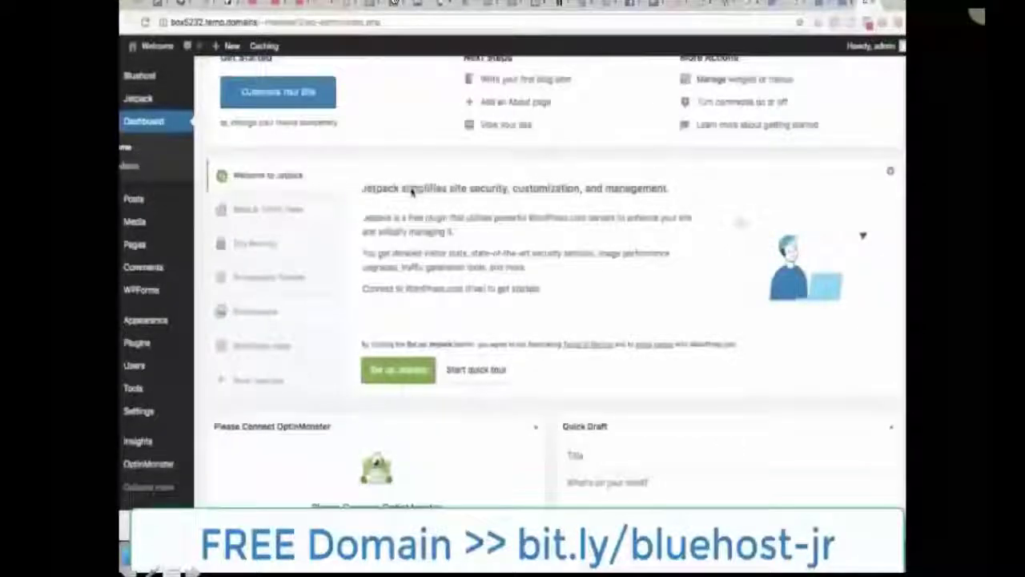
scroll(407, 284, "down", 1)
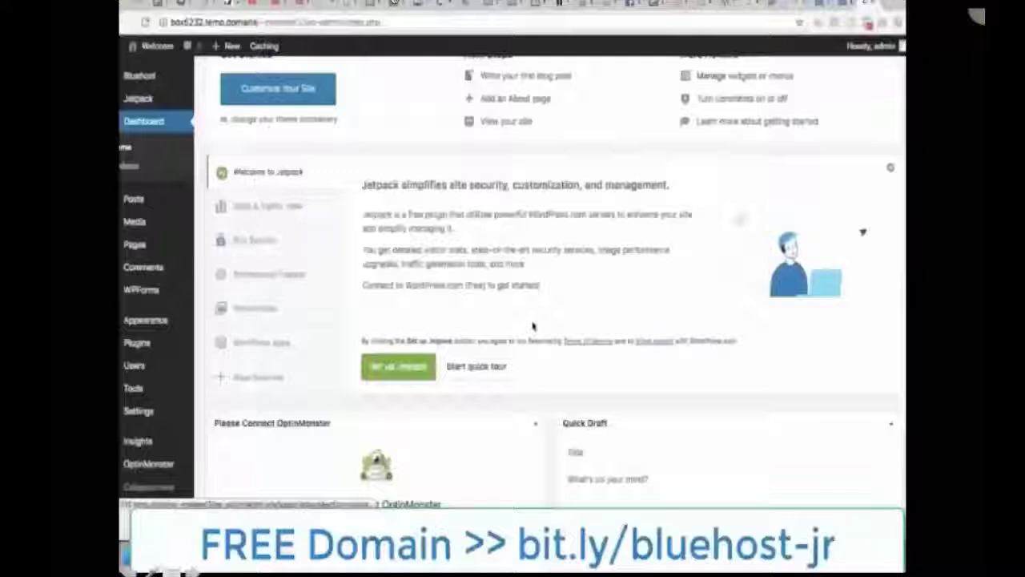
scroll(512, 320, "down", 3)
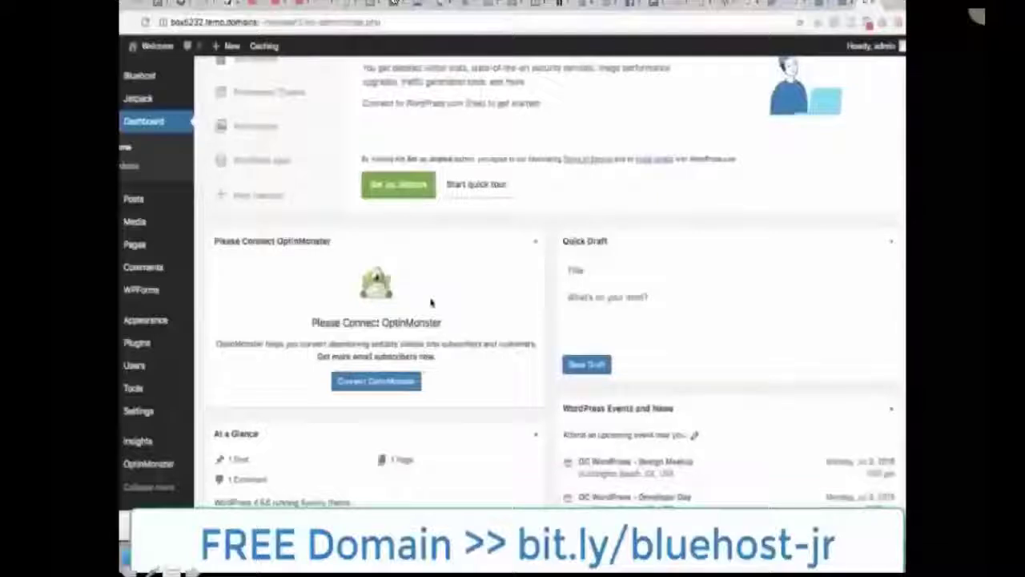
scroll(430, 303, "down", 2)
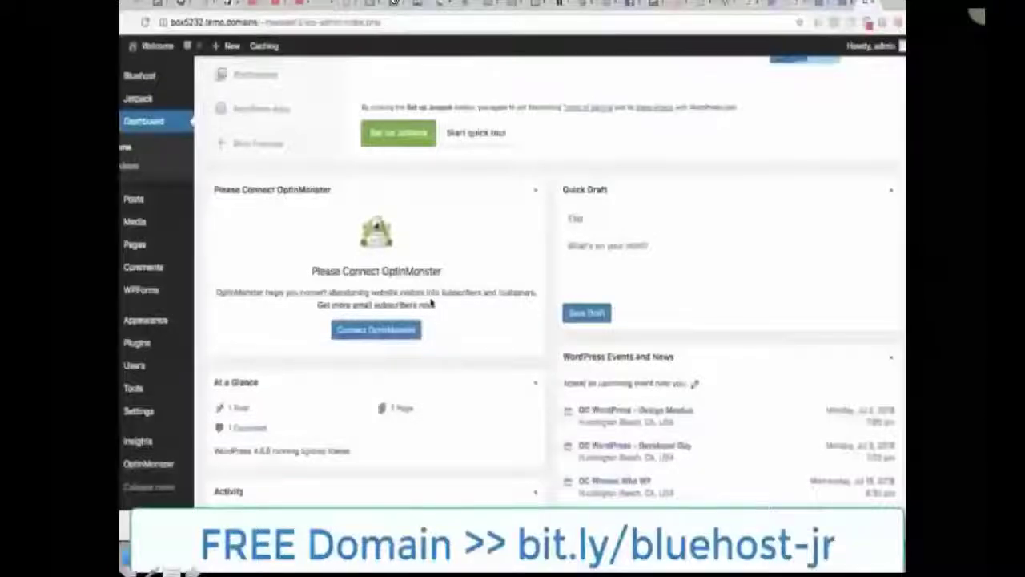
scroll(431, 302, "up", 10)
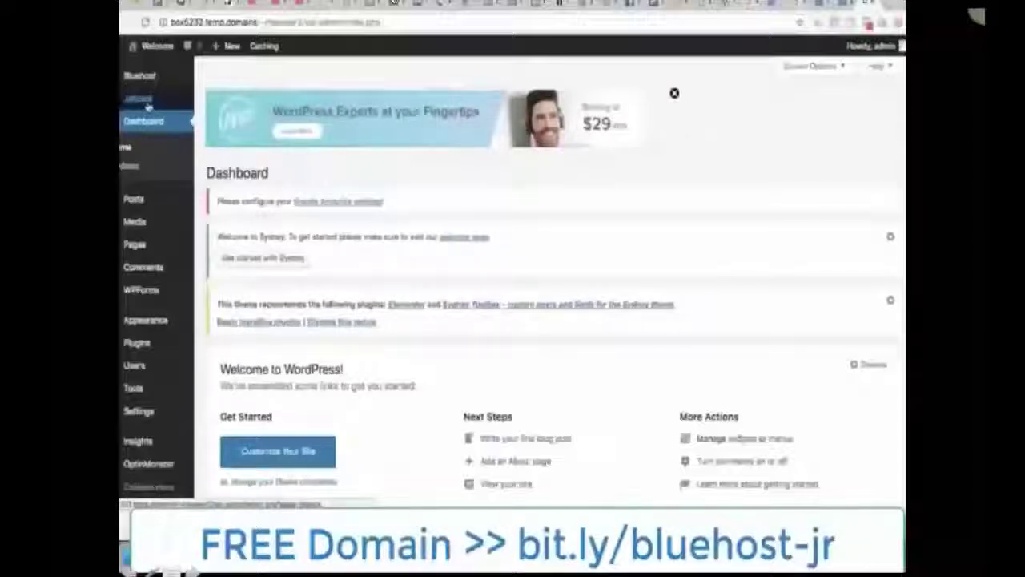
scroll(136, 196, "down", 1)
Step: Retitle the existing "Hello world!" post as "The best website building site" and update it
mouse_move(133, 201)
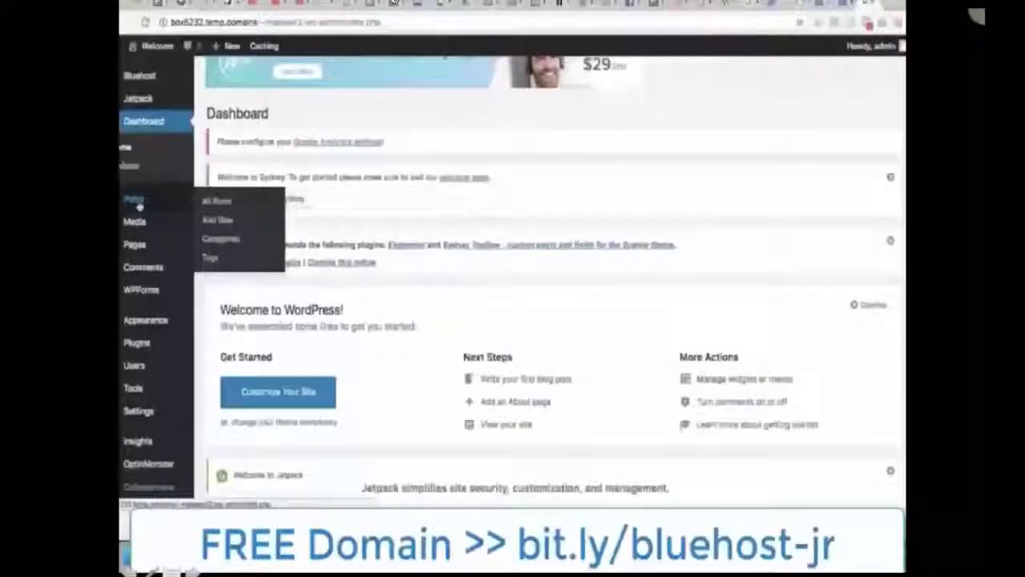
left_click(139, 206)
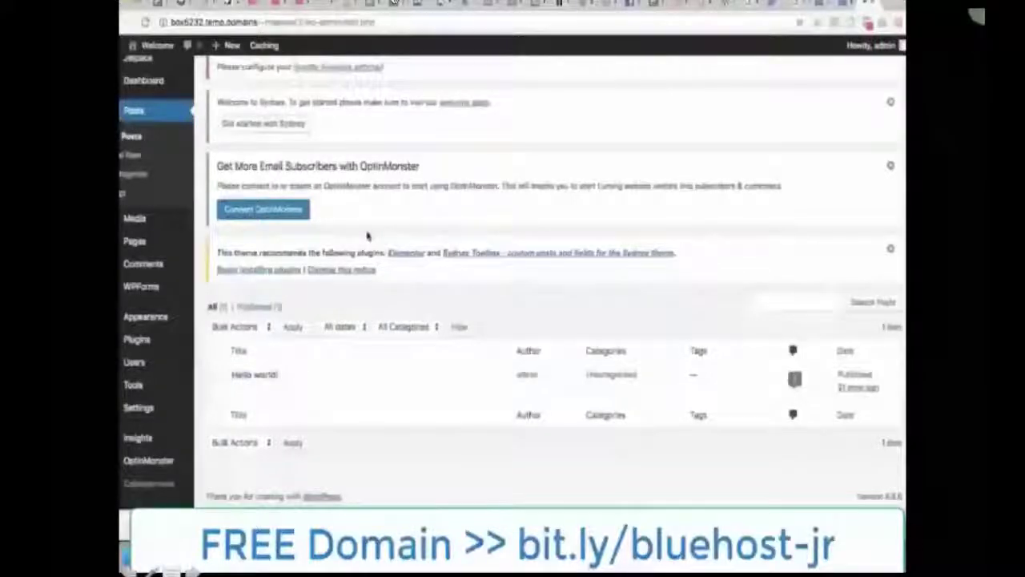
left_click(256, 377)
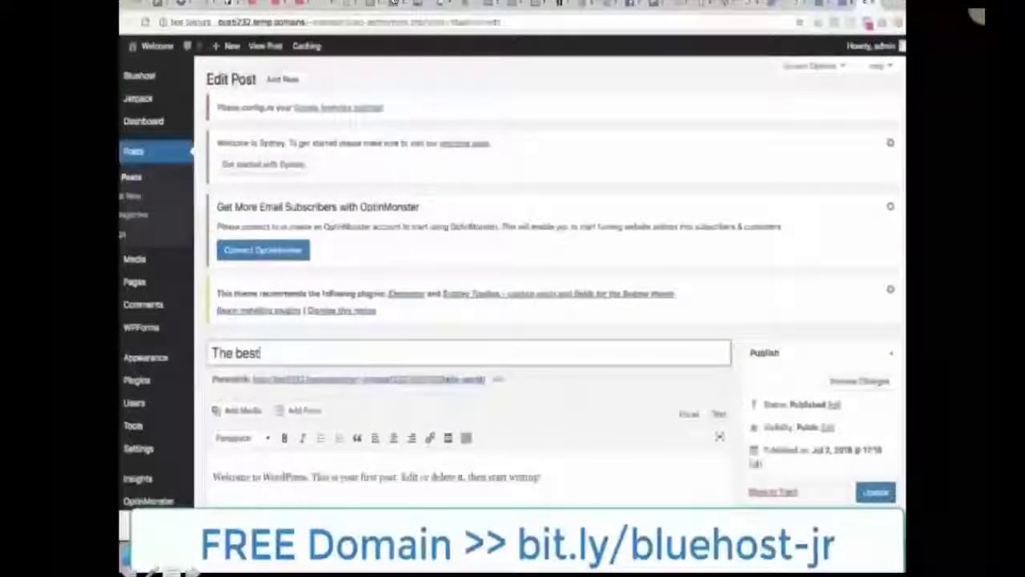
type("website building site")
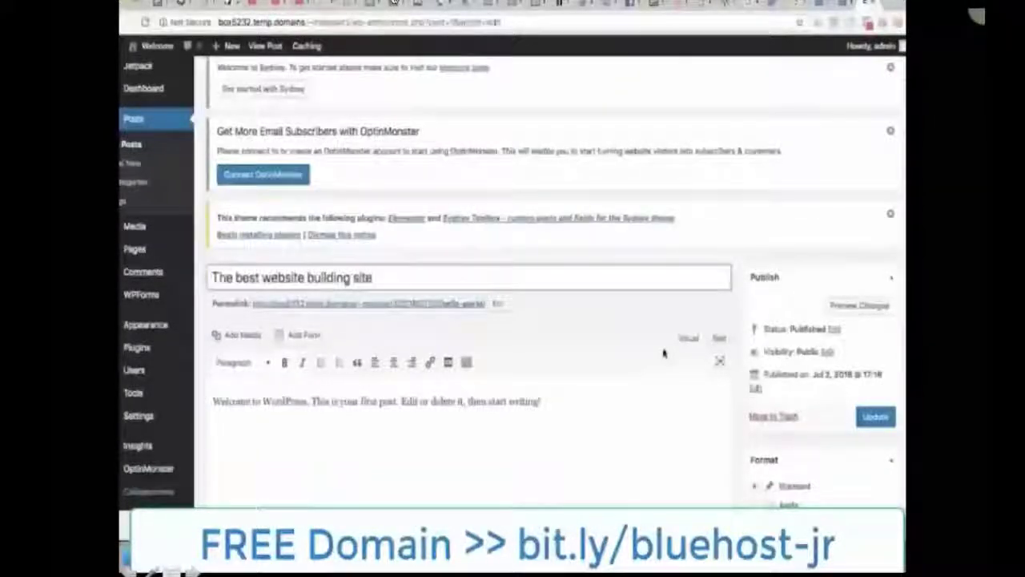
scroll(864, 465, "up", 2)
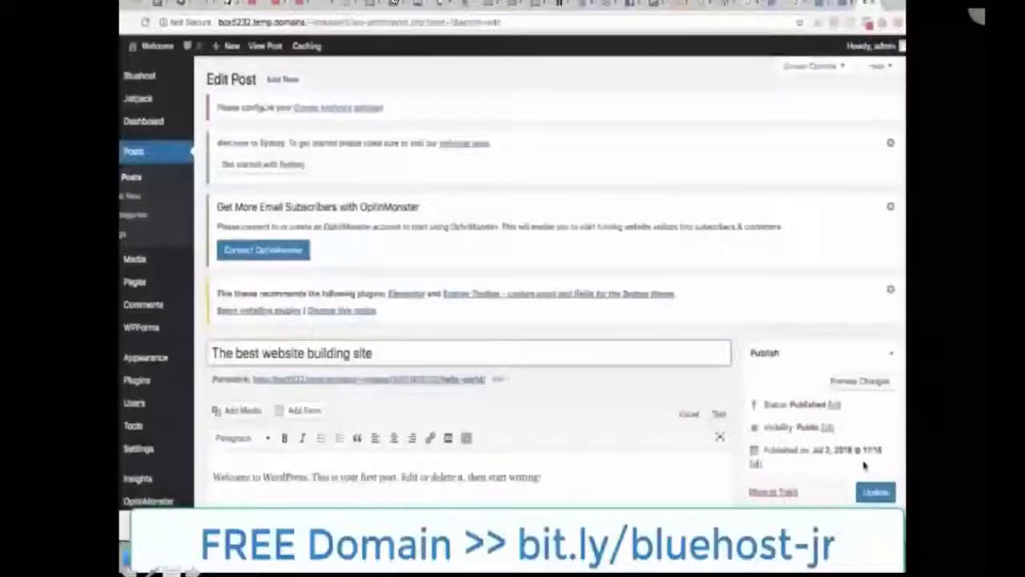
left_click(873, 491)
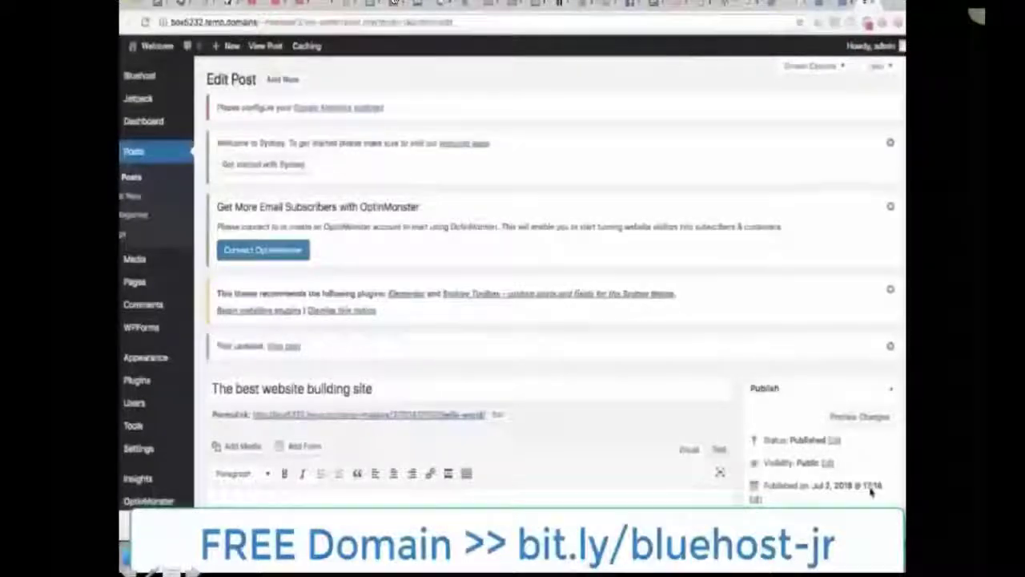
Step: View the updated post on the live site, including its comment section
scroll(865, 285, "down", 3)
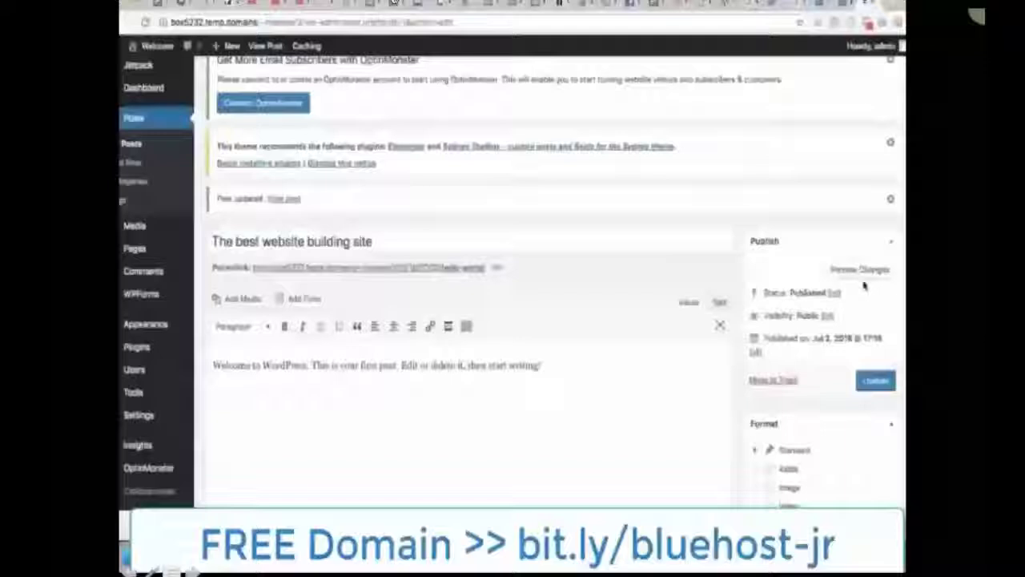
scroll(293, 320, "up", 3)
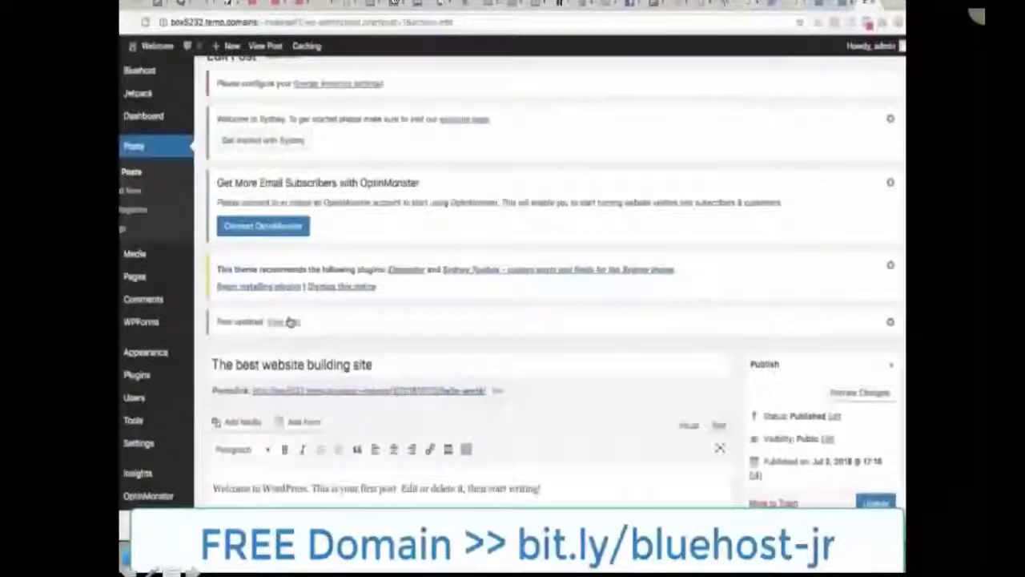
left_click(289, 321)
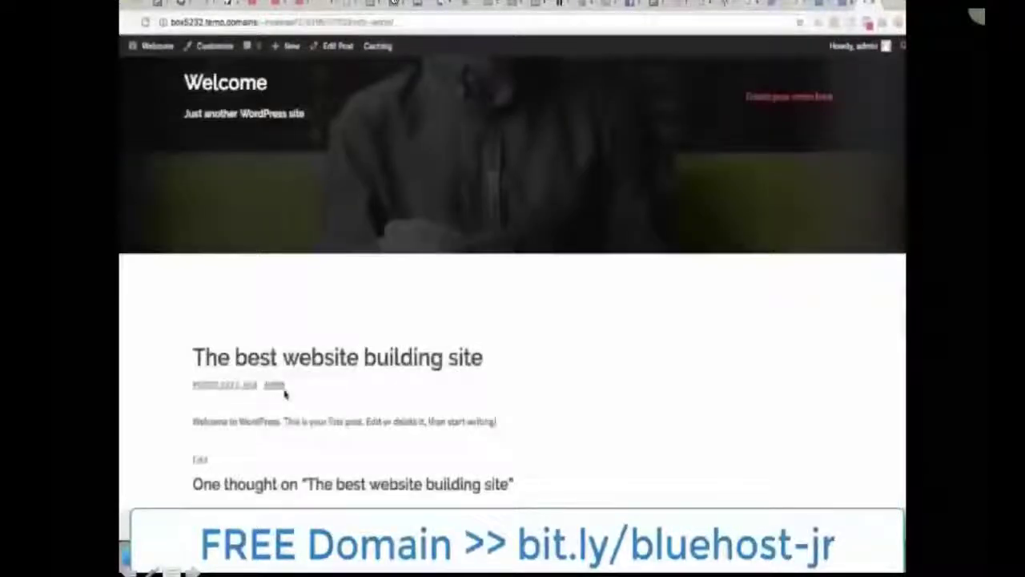
scroll(284, 392, "down", 5)
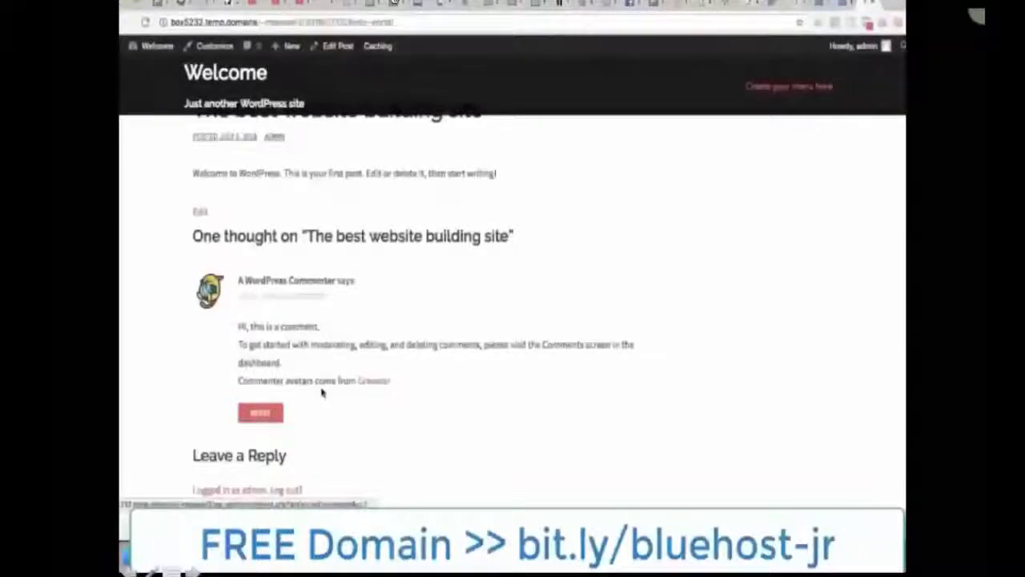
Step: Reopen the post for editing, add the tags "website" and "wordpress", and update the post
left_click(200, 211)
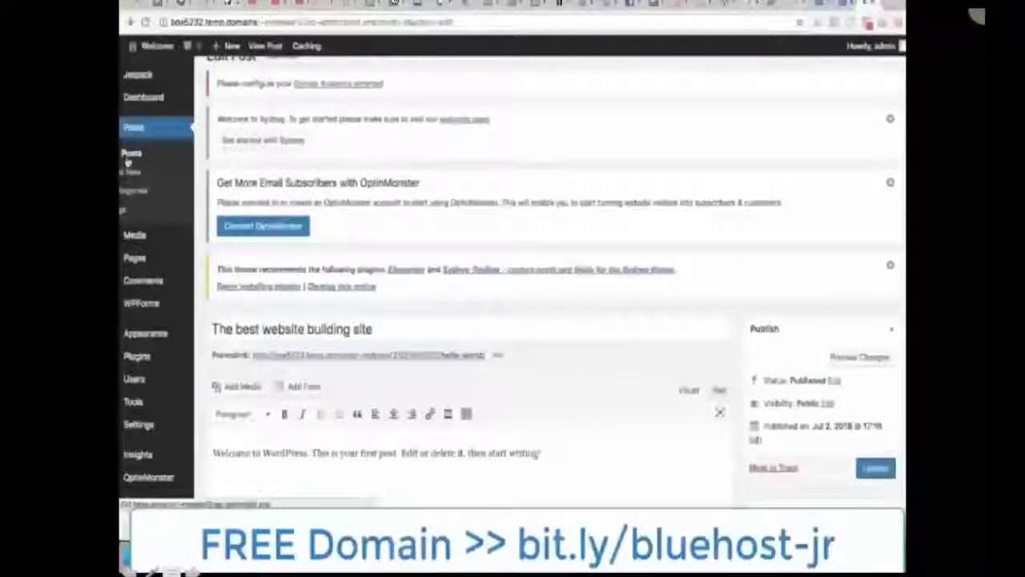
scroll(777, 344, "down", 10)
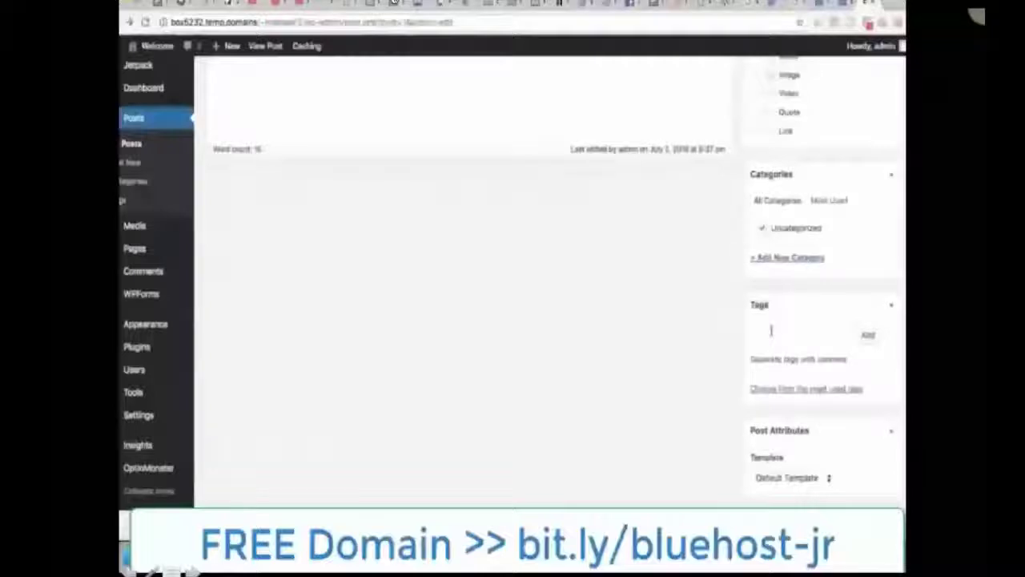
left_click(870, 336)
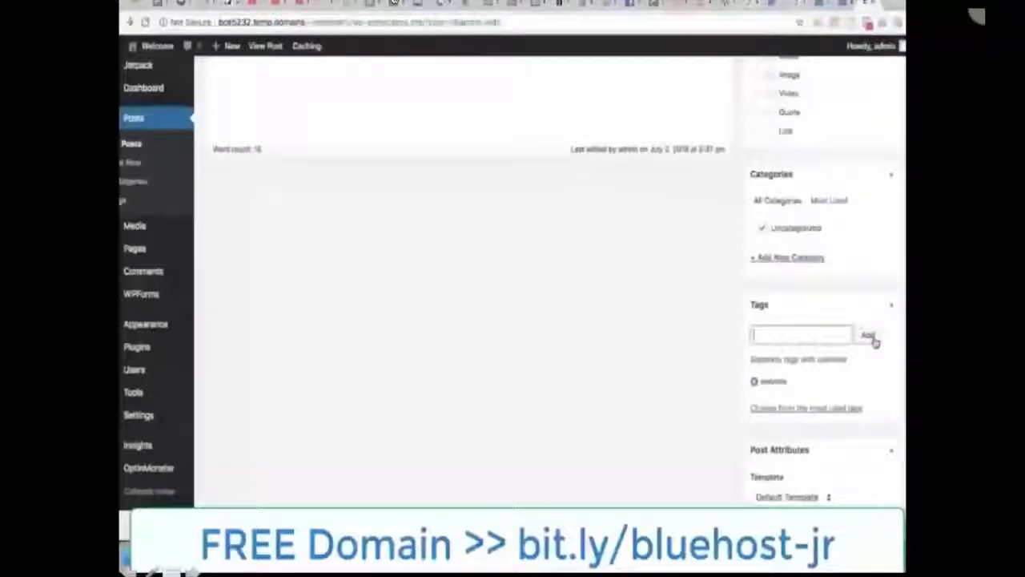
type("wordpress")
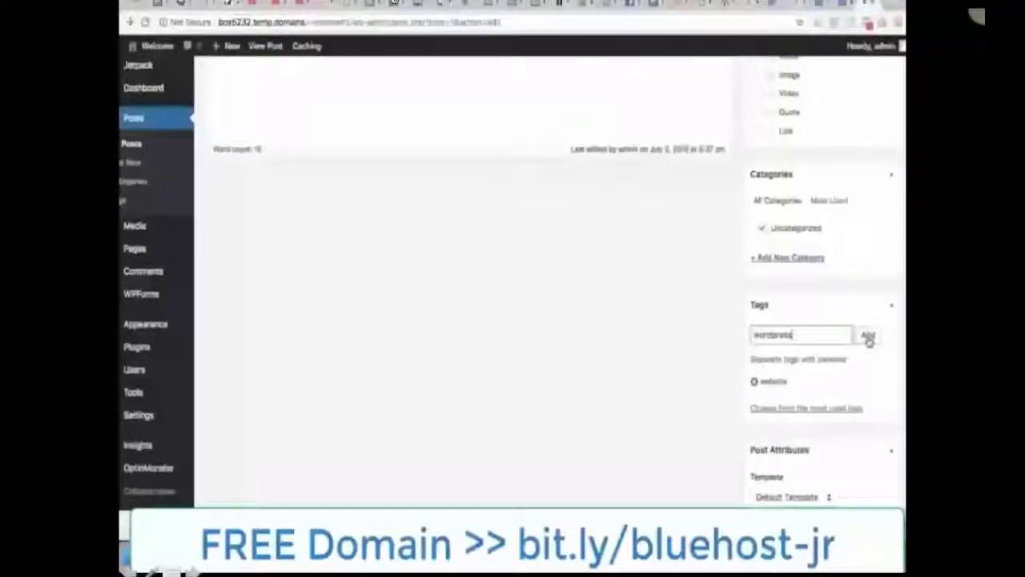
scroll(849, 368, "up", 10)
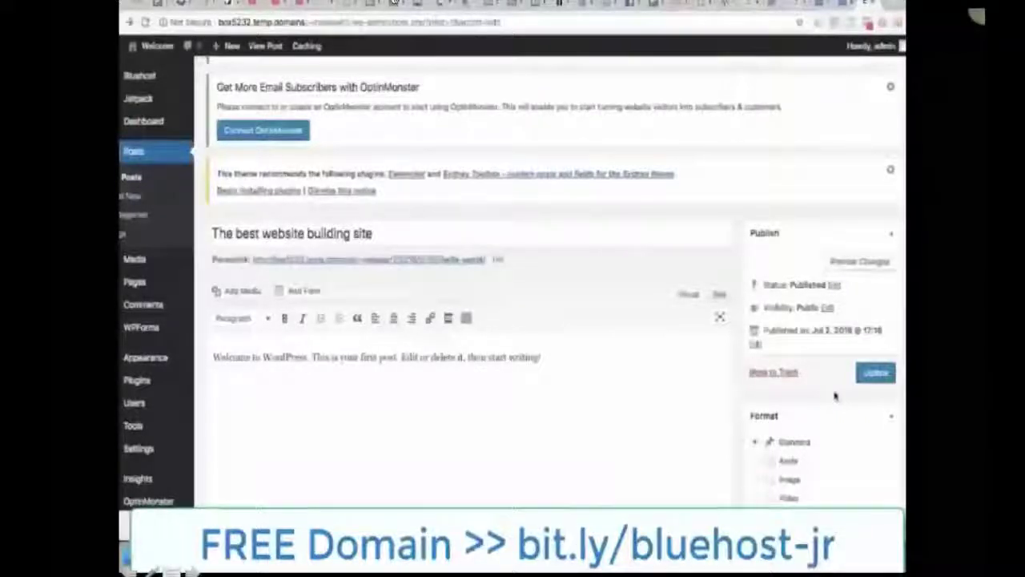
scroll(836, 394, "up", 1)
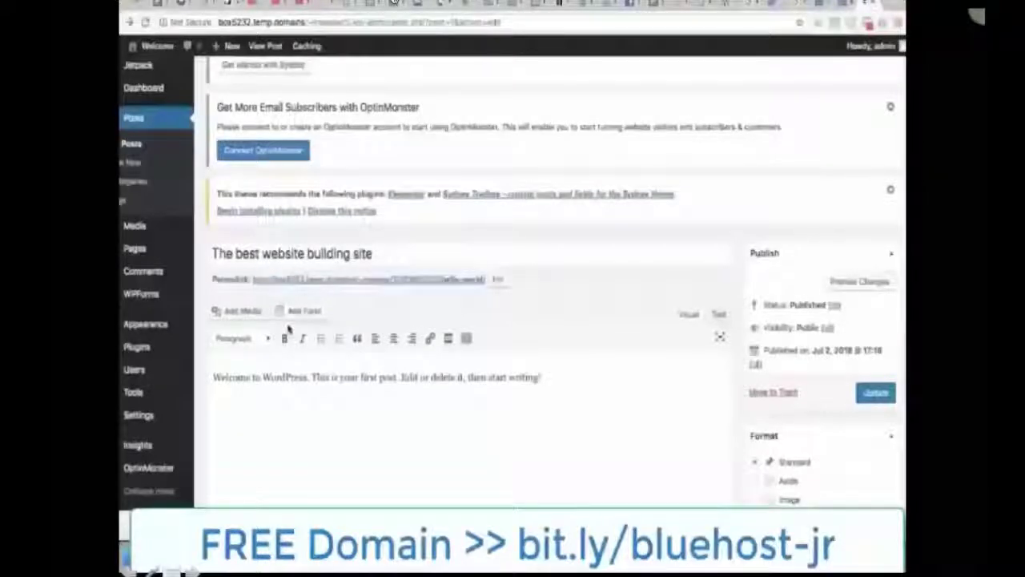
scroll(288, 329, "up", 1)
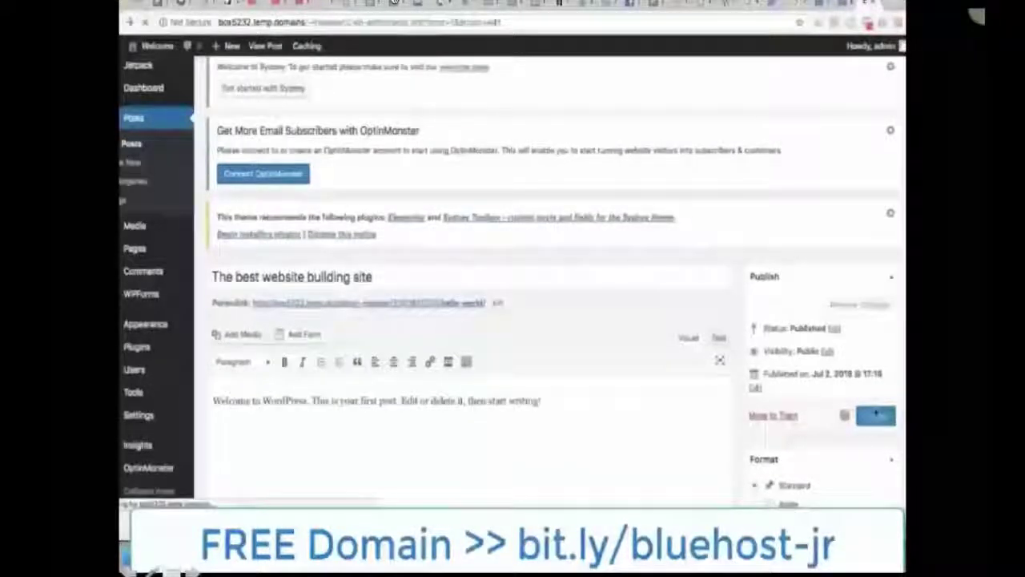
left_click(876, 413)
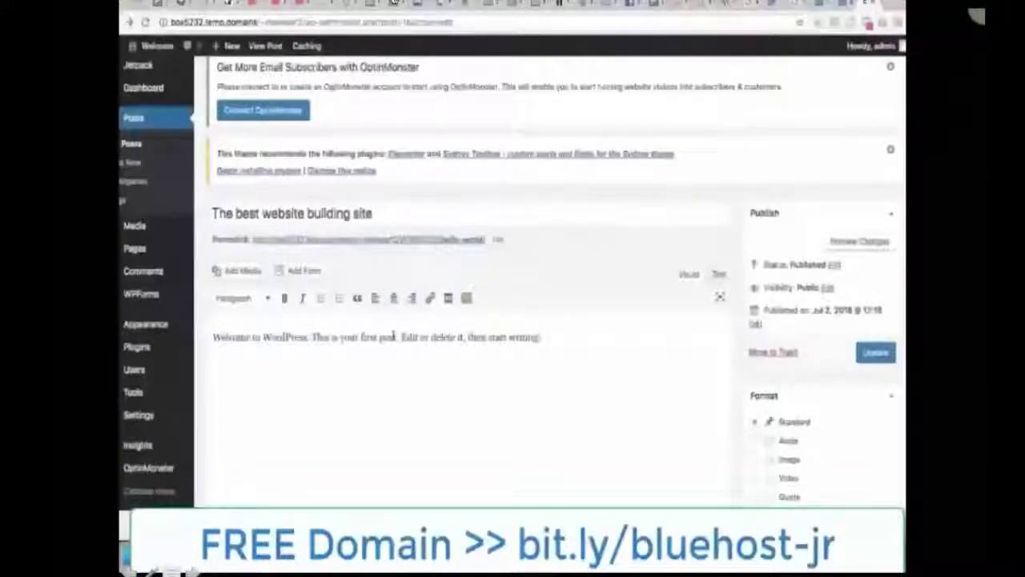
Step: Replace the post's default body text with "Check out this cool picture"
triple_click(393, 336)
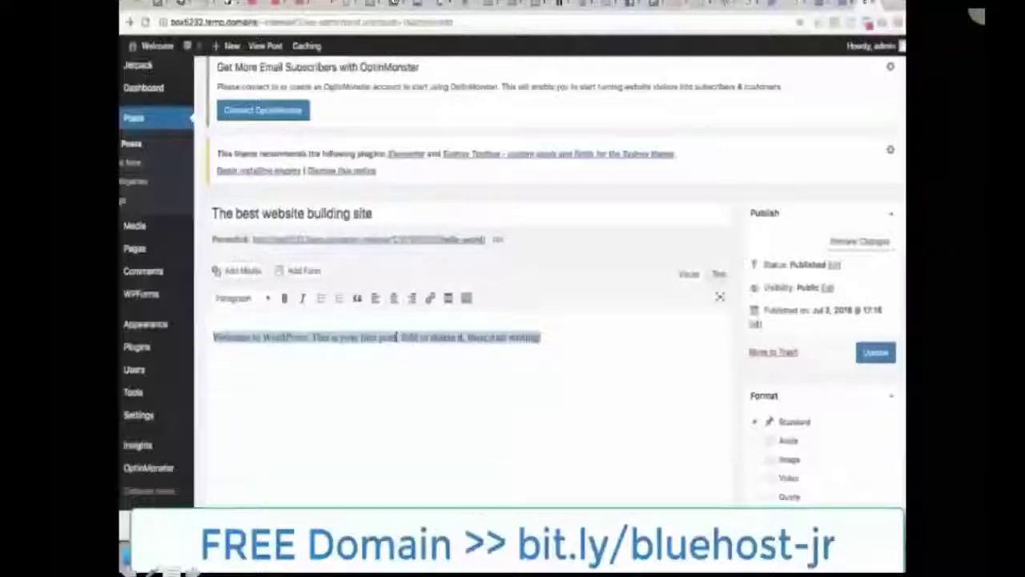
type("Check out this cool picture")
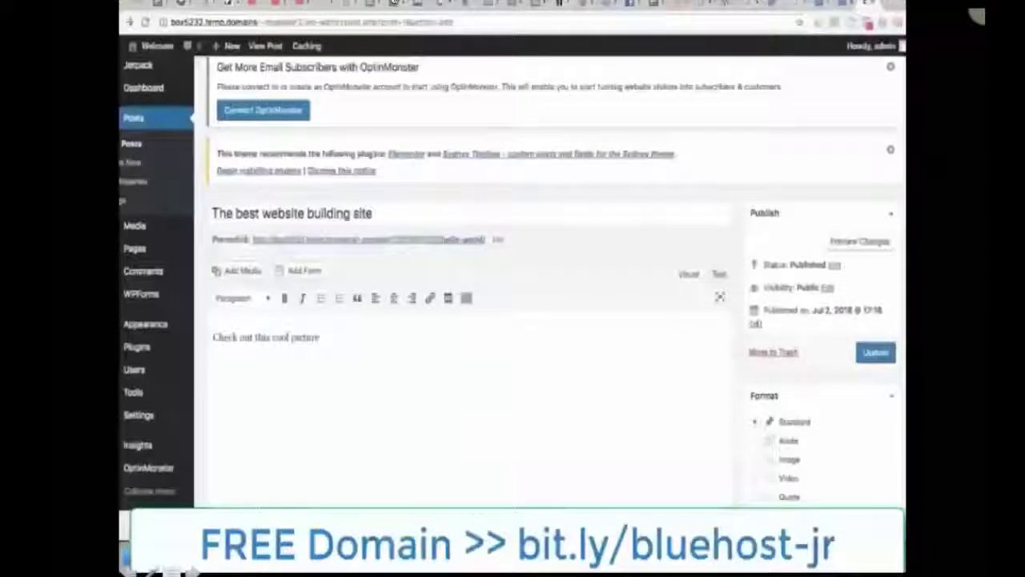
Step: Upload a photo from the computer into the post below the text, and view the updated post on the site
left_click(243, 270)
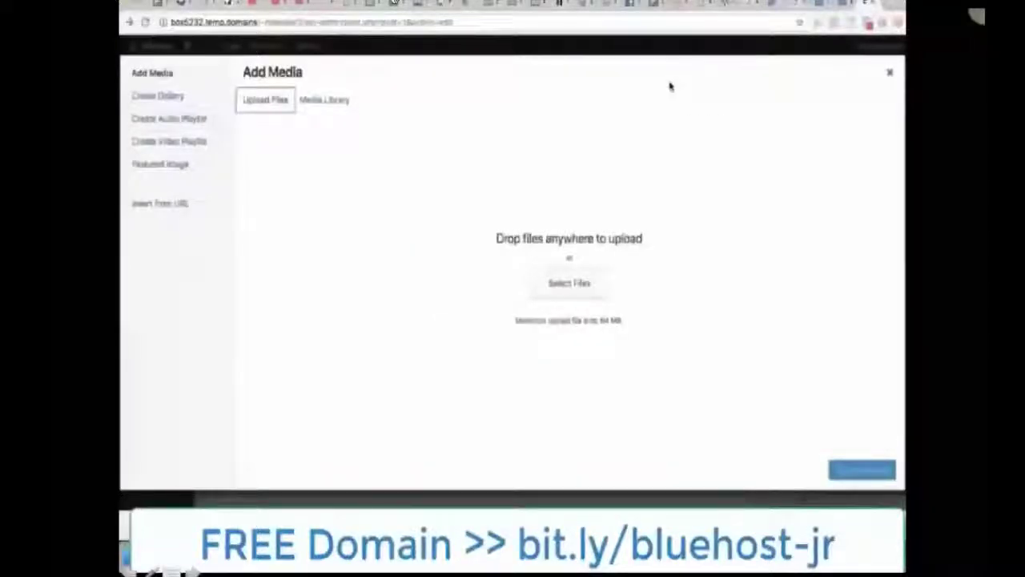
left_click(569, 283)
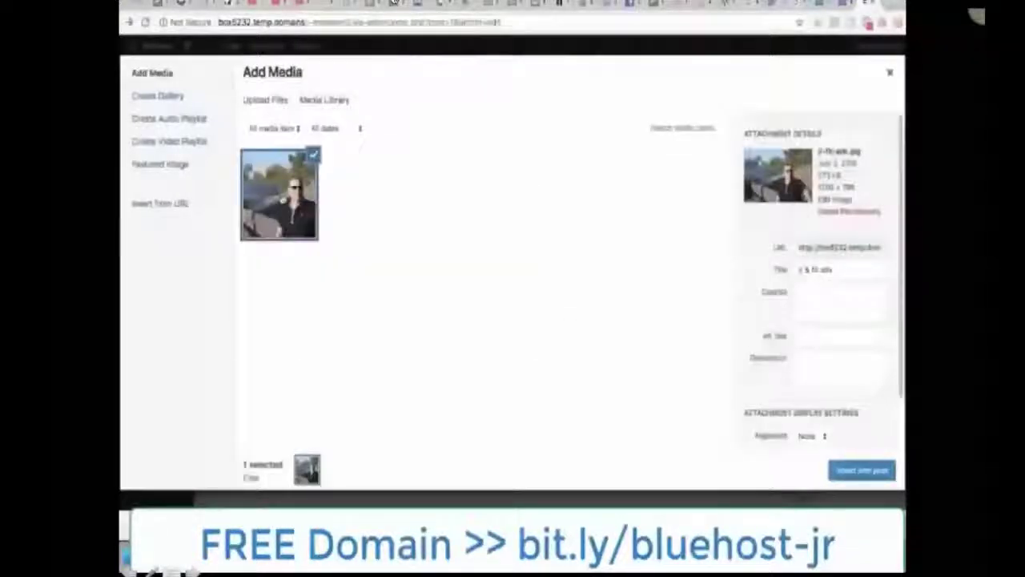
left_click(832, 270)
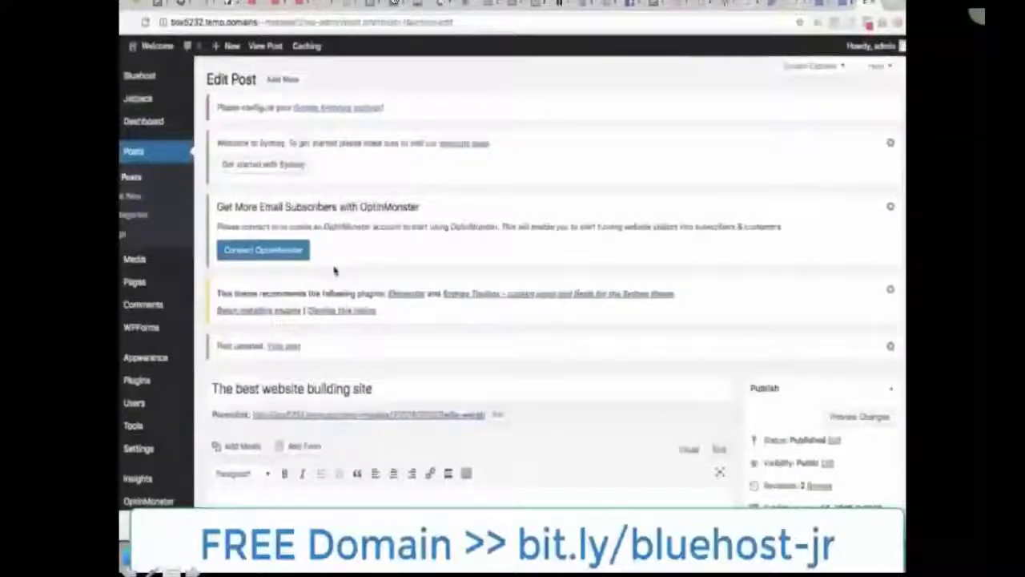
left_click(280, 346)
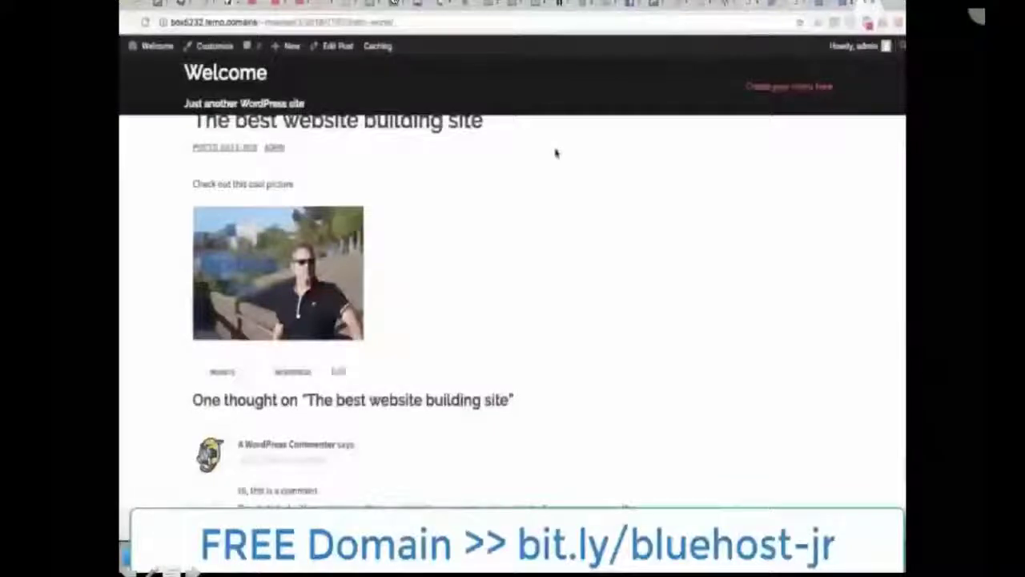
Step: Create a new page titled "Wordpress page" with the body text "Learn how to do wordpress"
key("alt+Left")
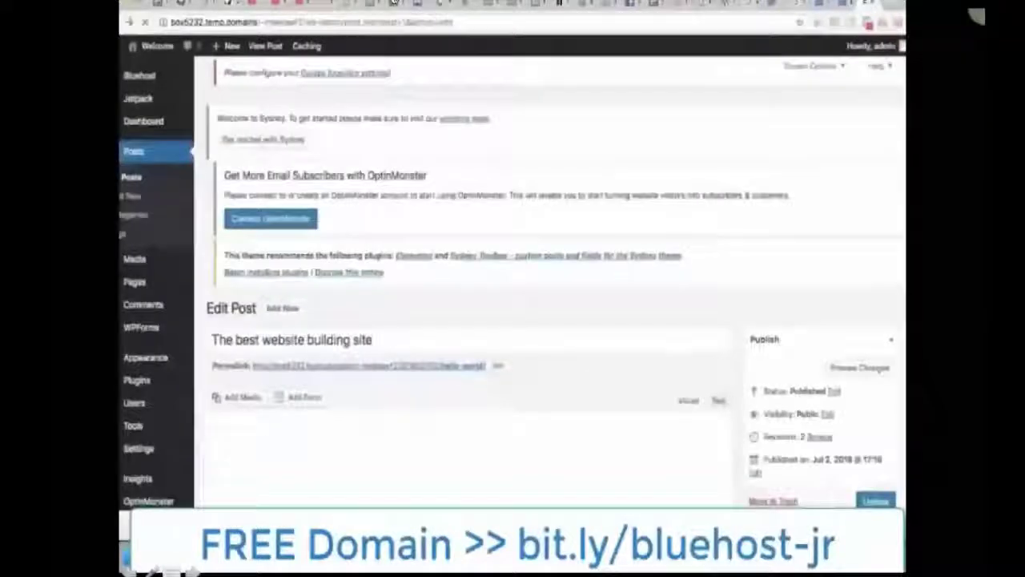
mouse_move(132, 265)
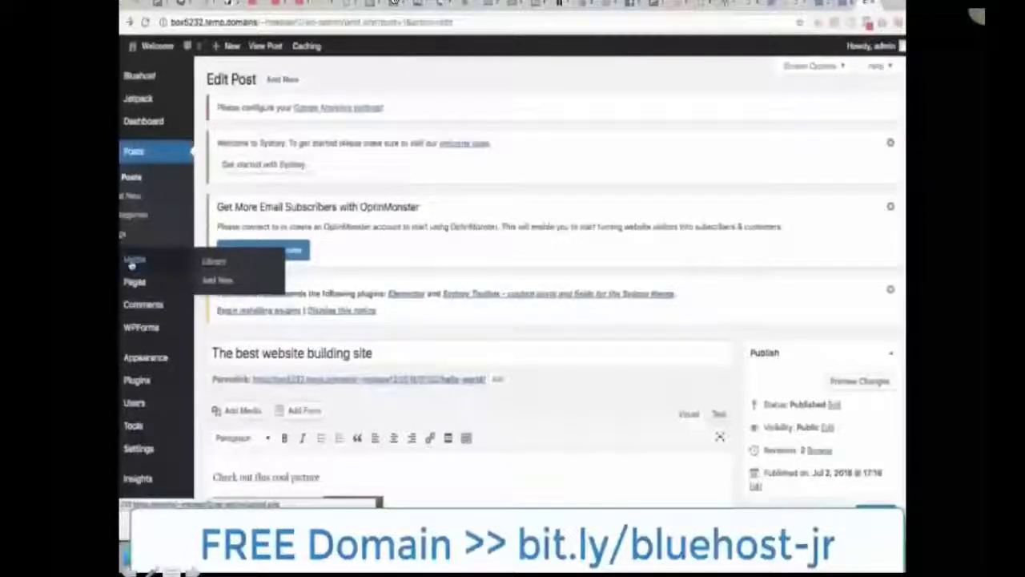
mouse_move(136, 288)
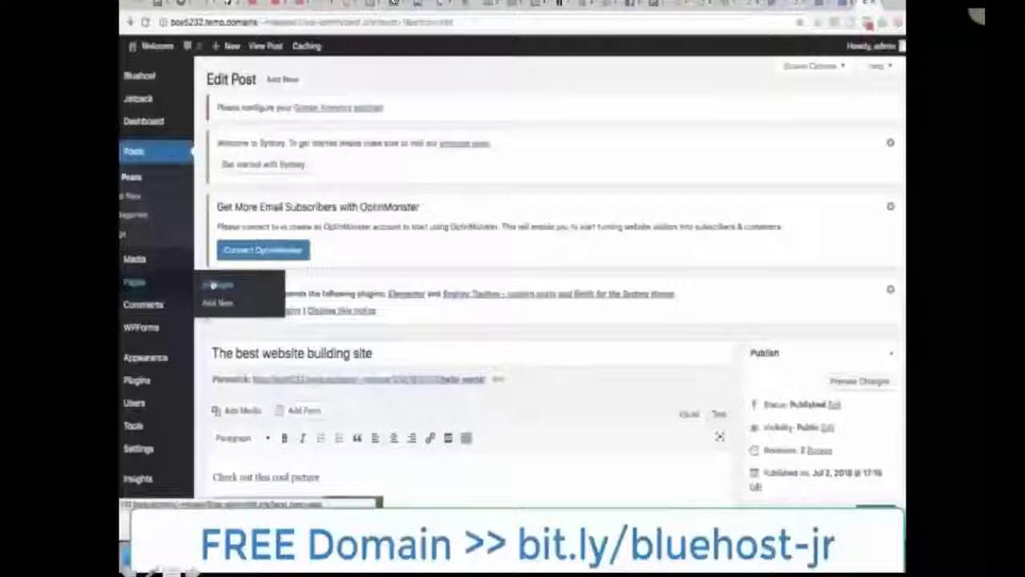
left_click(213, 285)
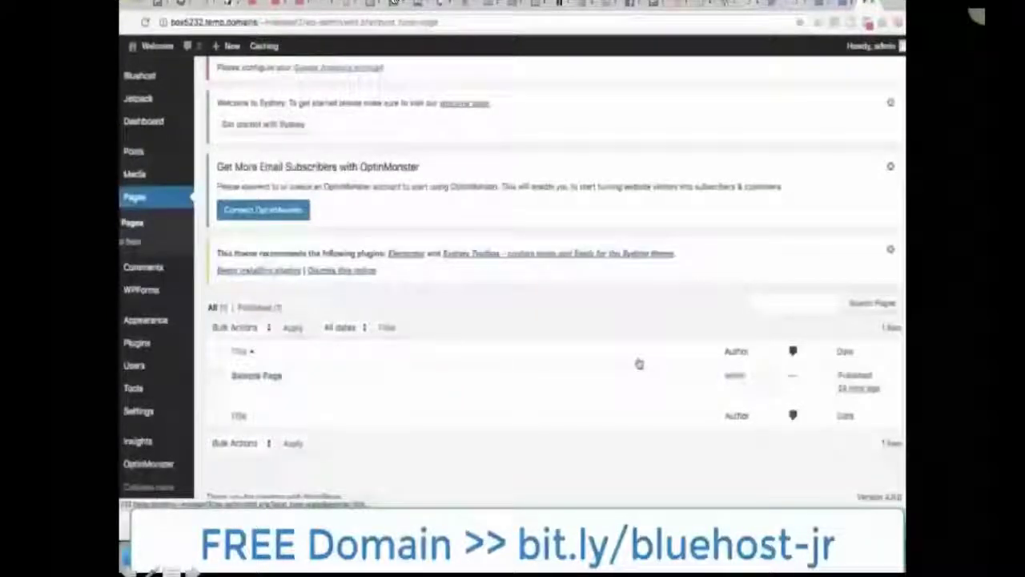
scroll(500, 296, "up", 1)
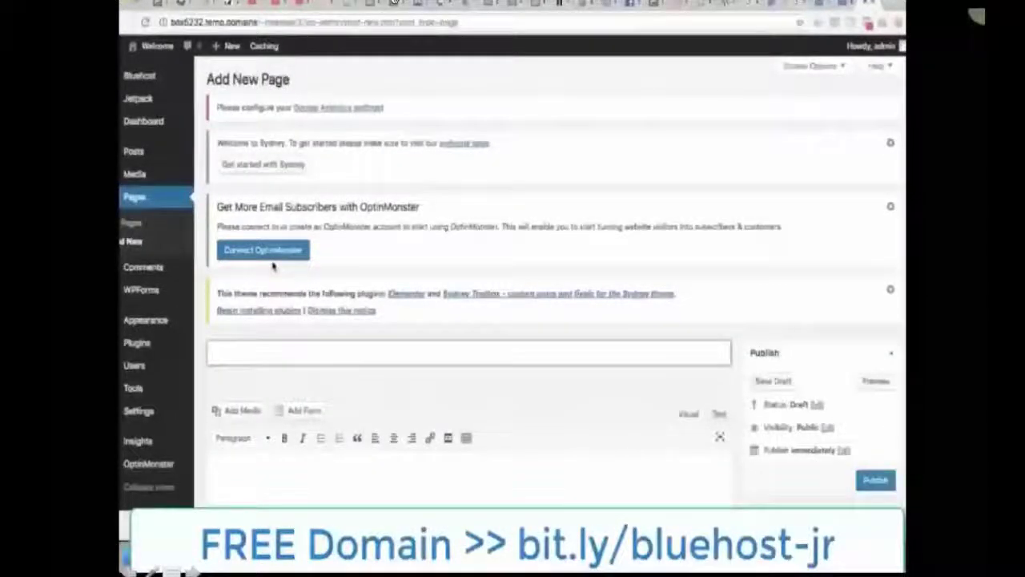
type("Wordpress page")
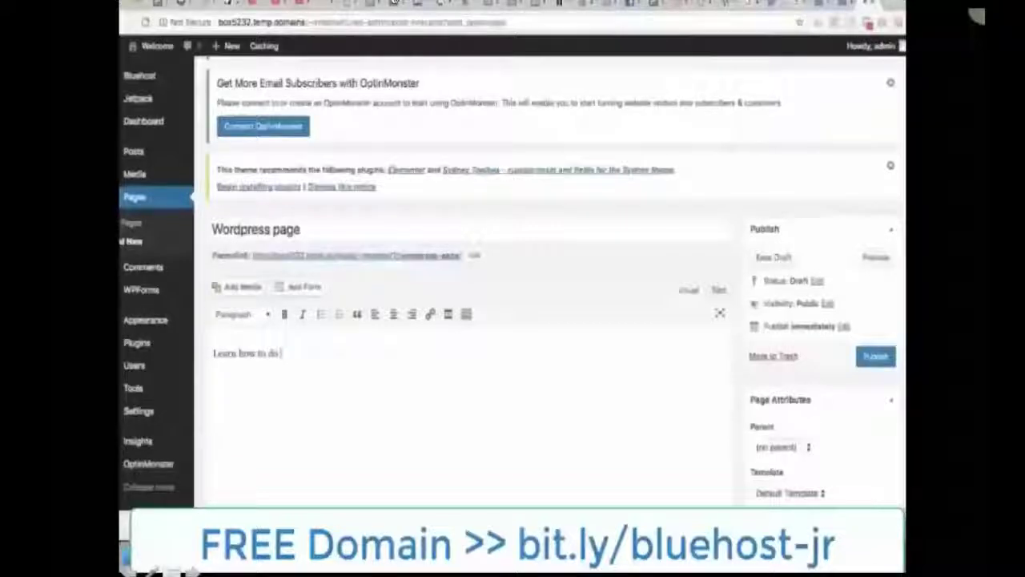
type("wordpress")
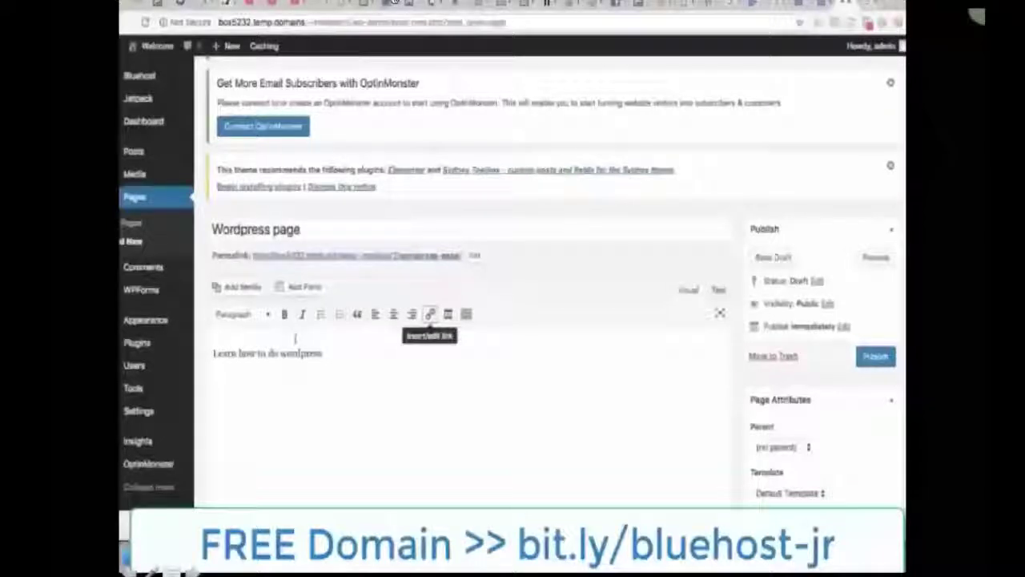
Step: Insert the blue WordPress logo image below the page text and set its size to Thumbnail, 150 × 150
left_click(237, 286)
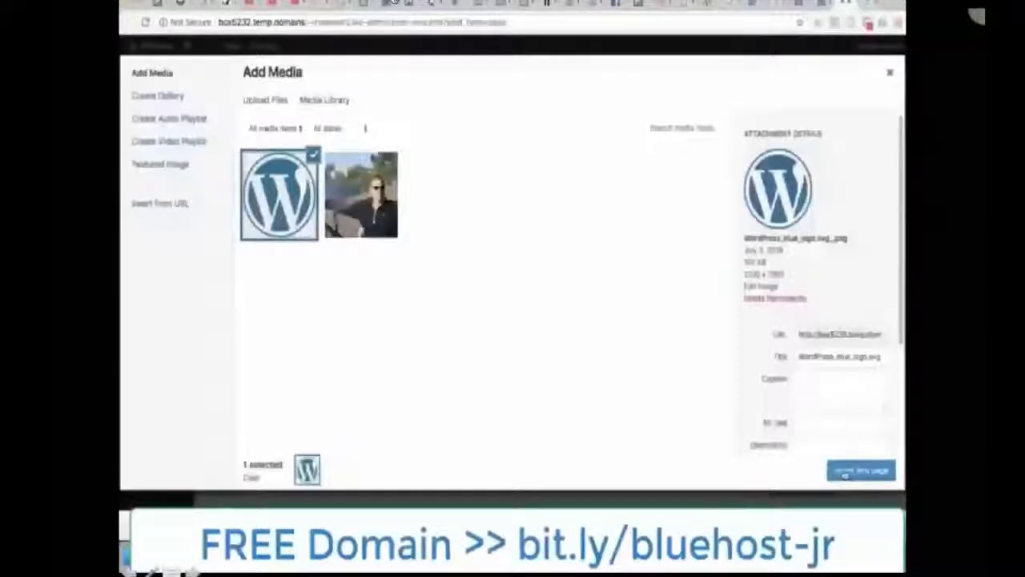
left_click(845, 472)
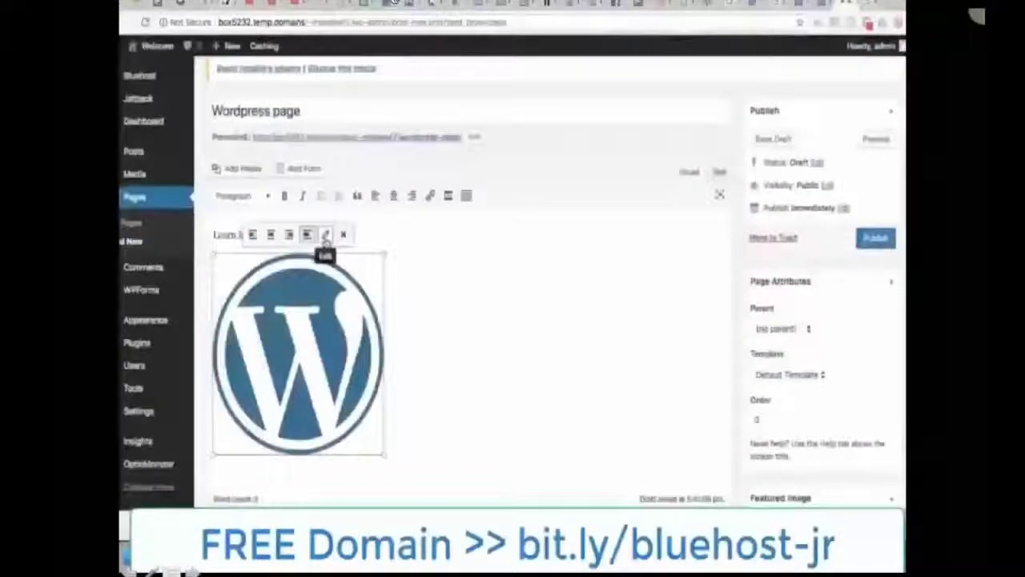
left_click(325, 235)
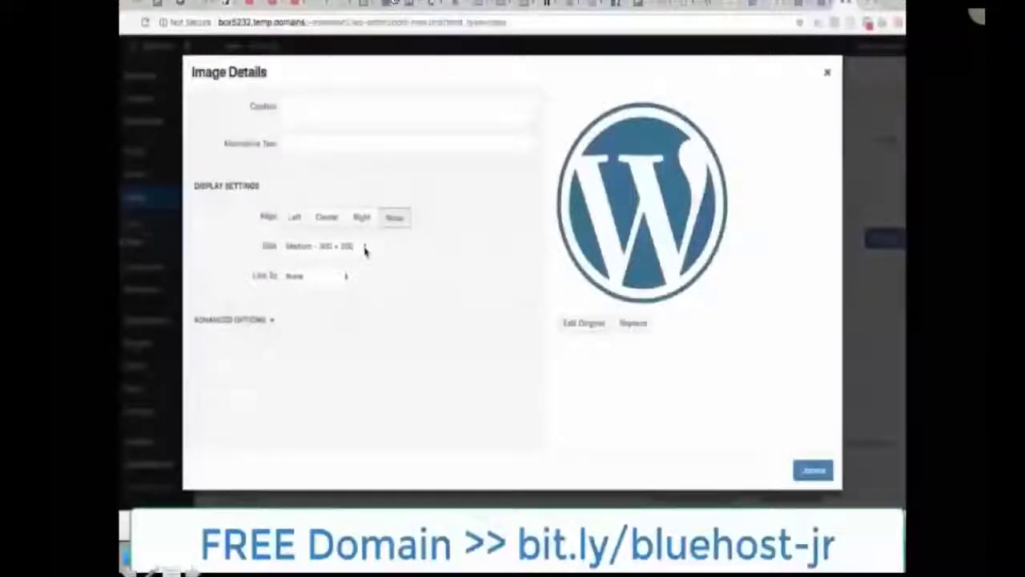
left_click(364, 248)
left_click(328, 264)
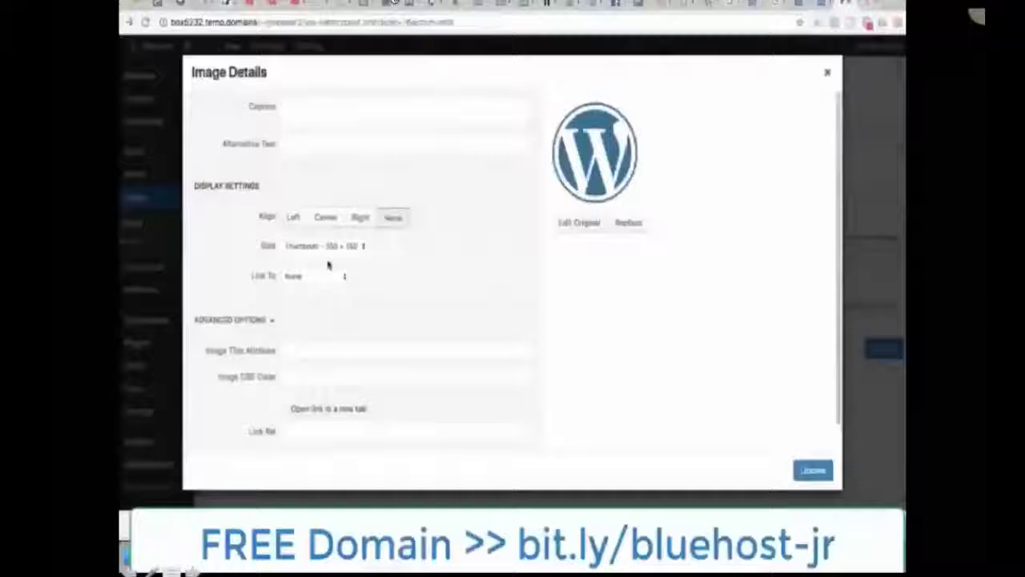
Step: Link the logo image to a custom URL, update the page, and test the image link on the live page
left_click(327, 265)
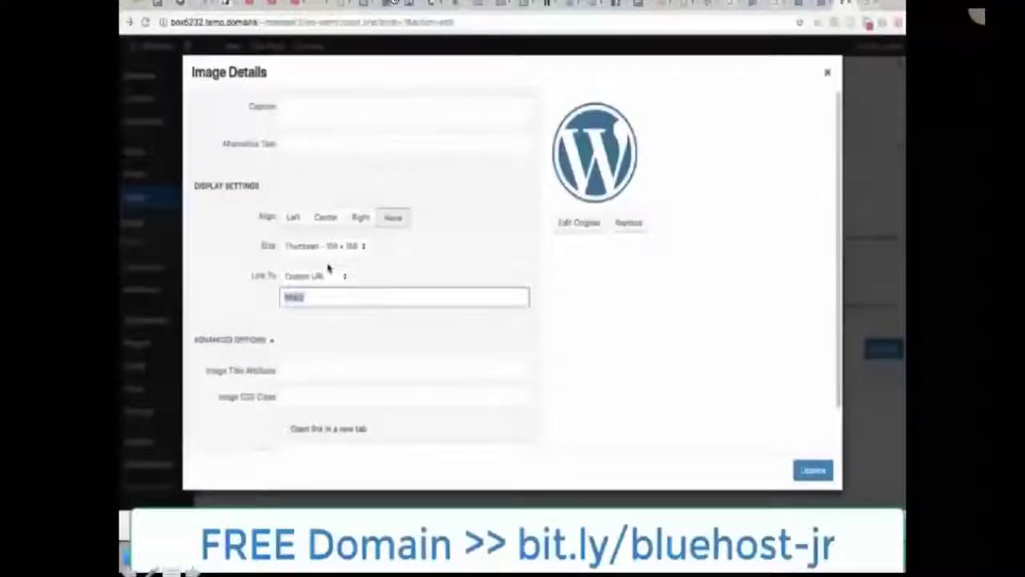
type("http://www.effi.ly/")
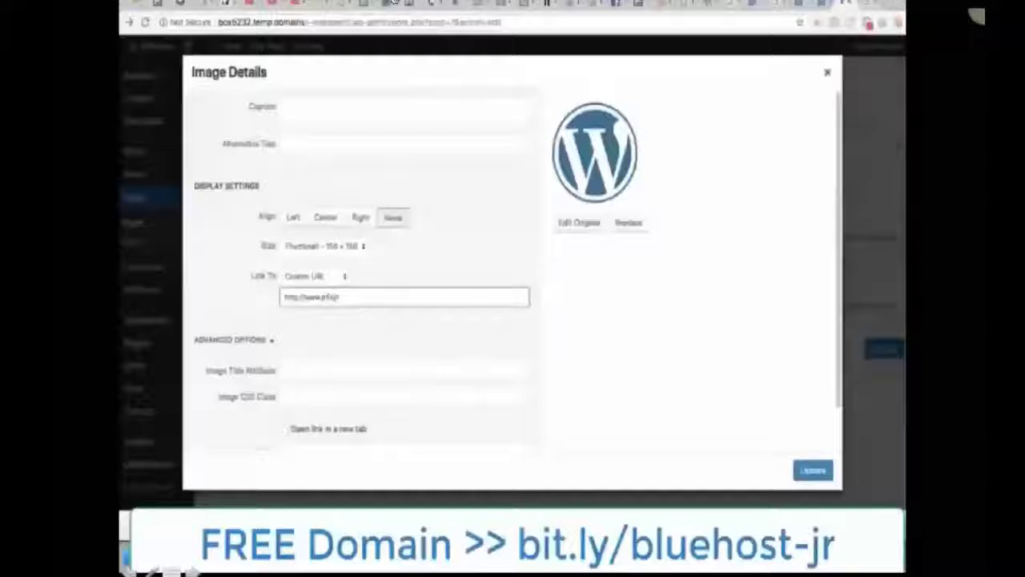
left_click(812, 470)
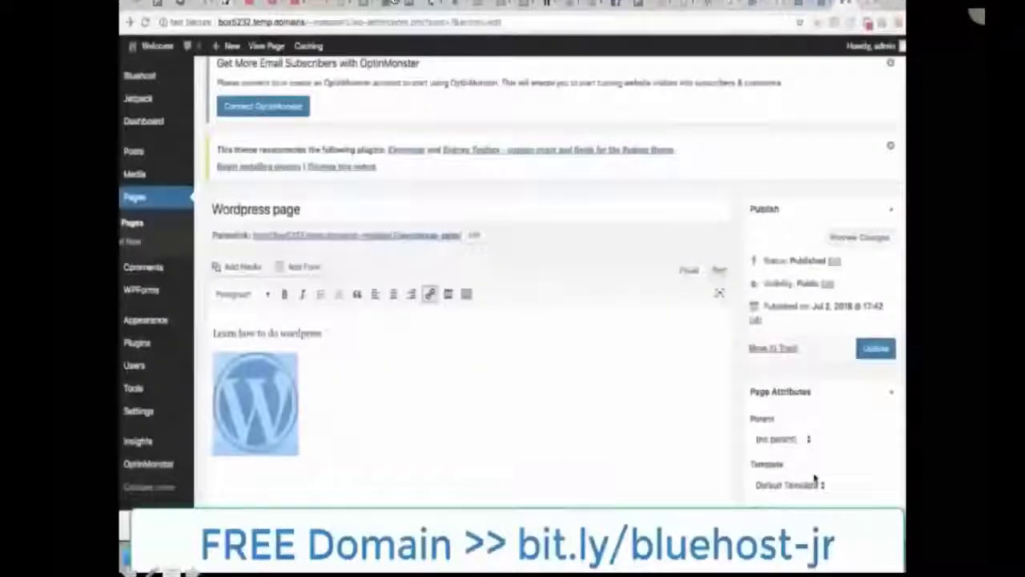
left_click(875, 348)
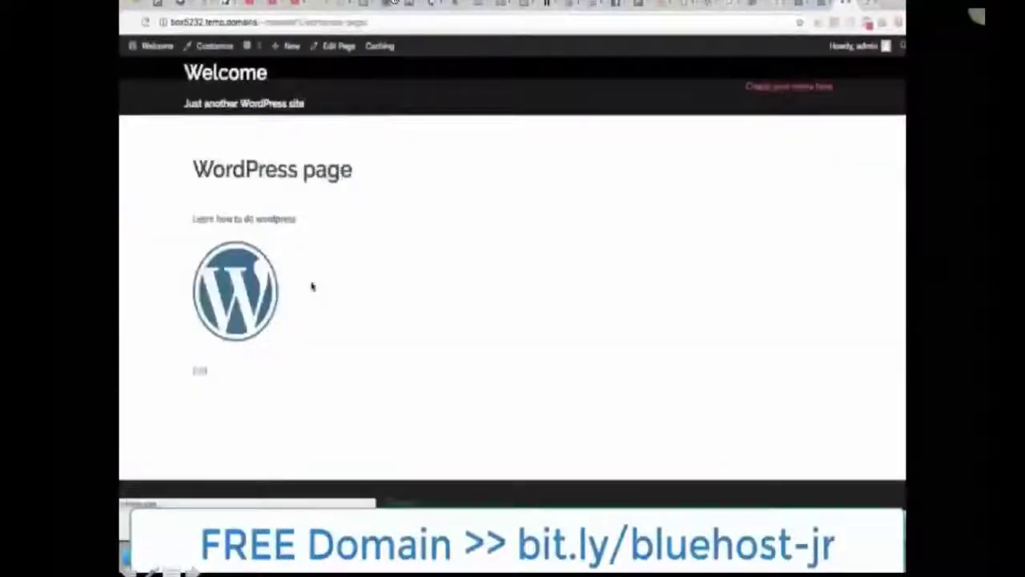
left_click(258, 286)
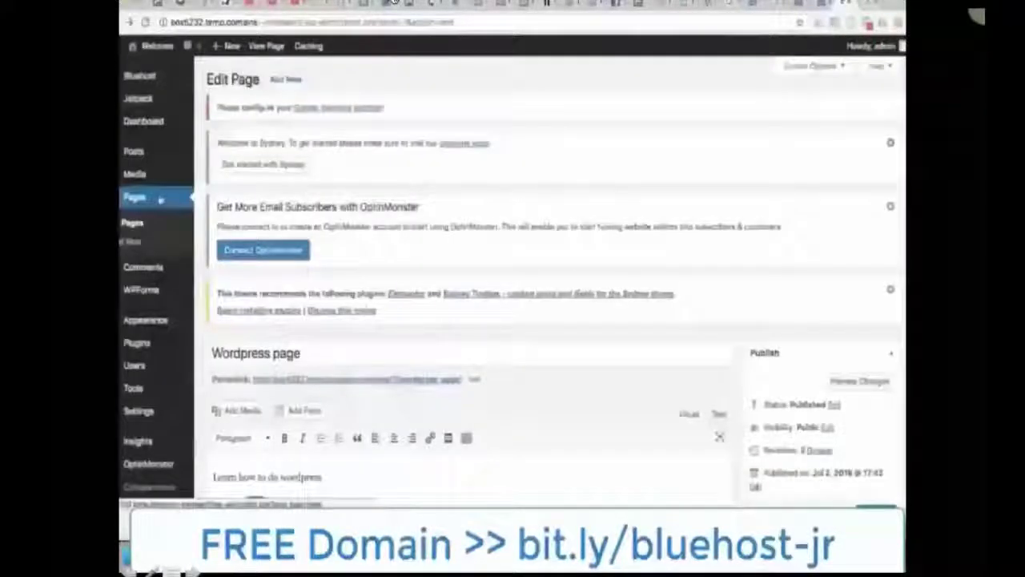
Step: Look over the site's comments list and review the installed plugins with their activation options
scroll(140, 240, "down", 3)
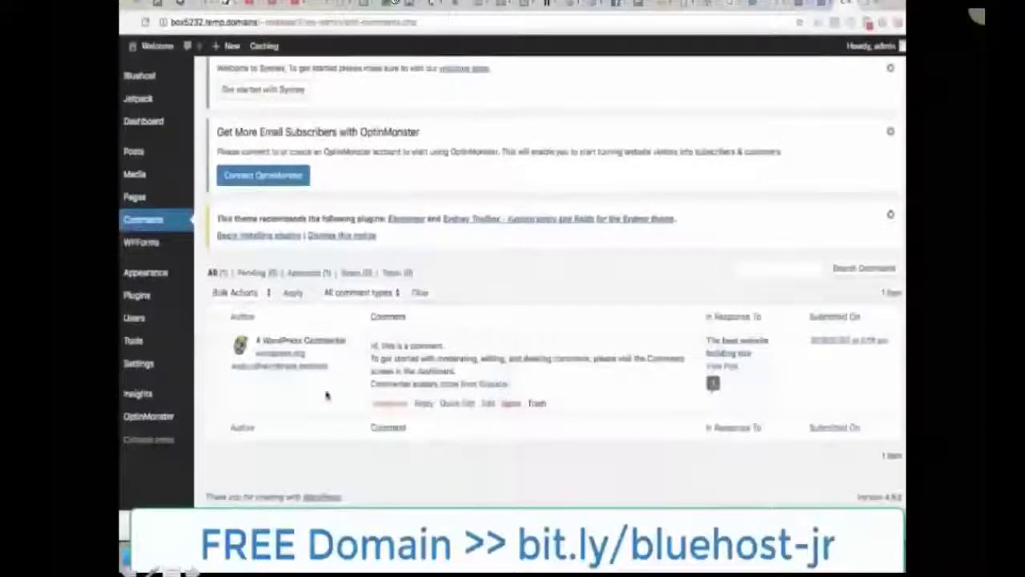
mouse_move(146, 272)
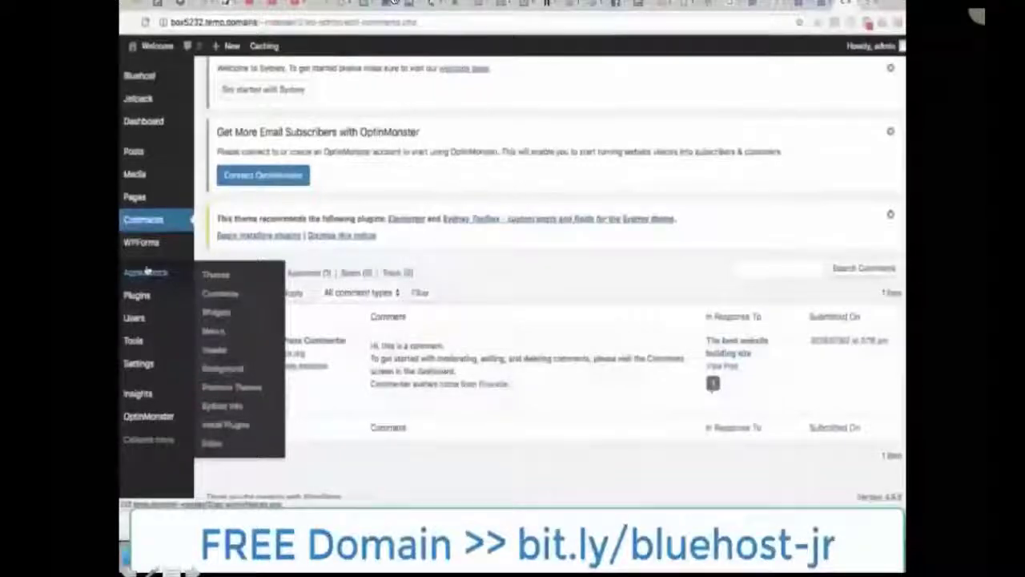
mouse_move(138, 296)
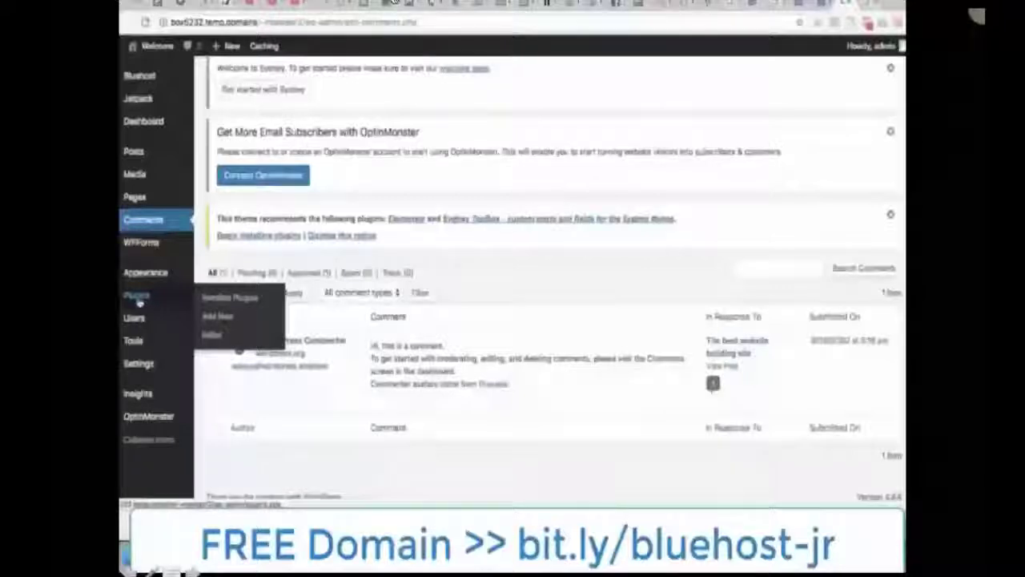
left_click(138, 296)
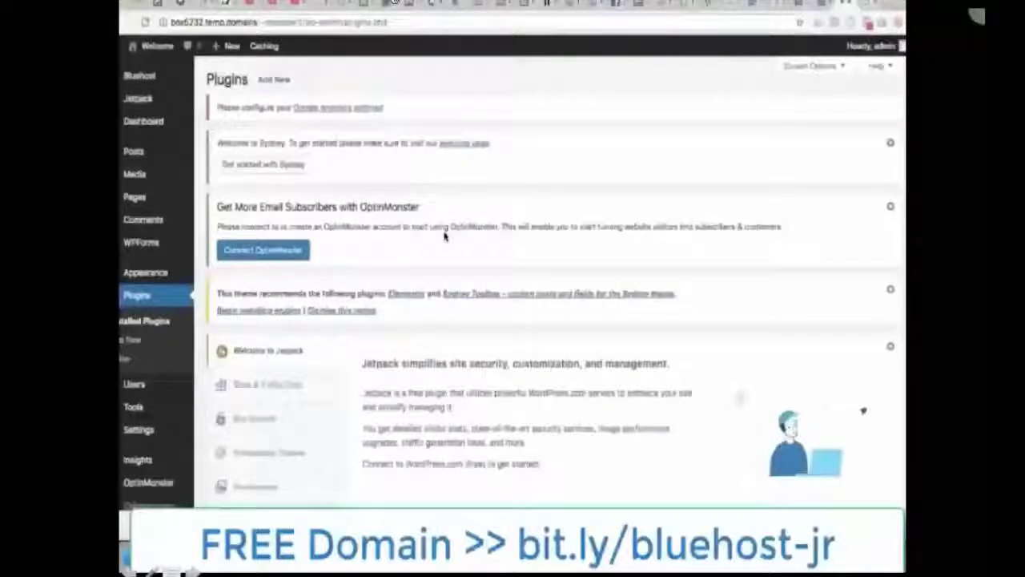
scroll(445, 234, "down", 5)
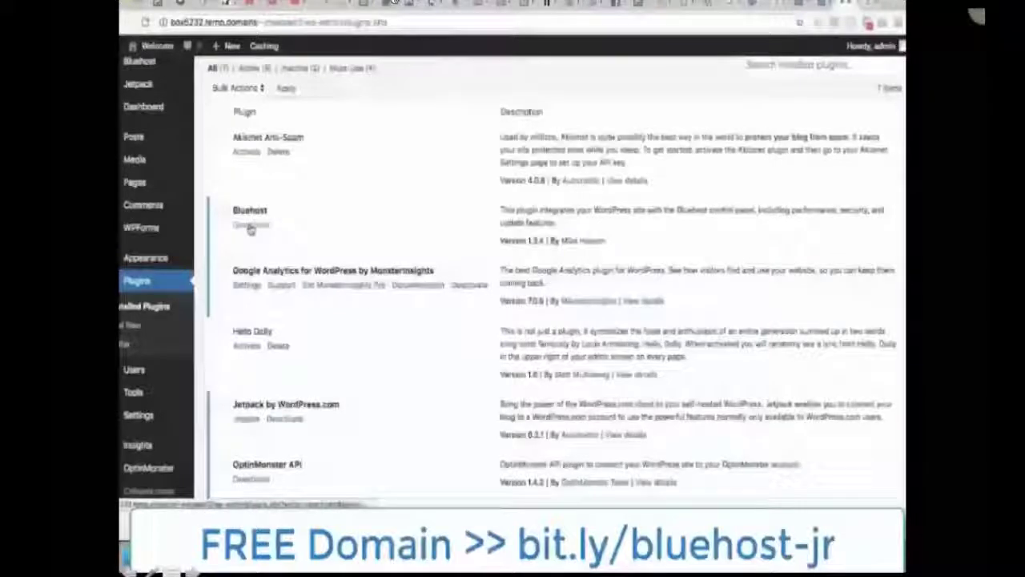
scroll(348, 243, "down", 4)
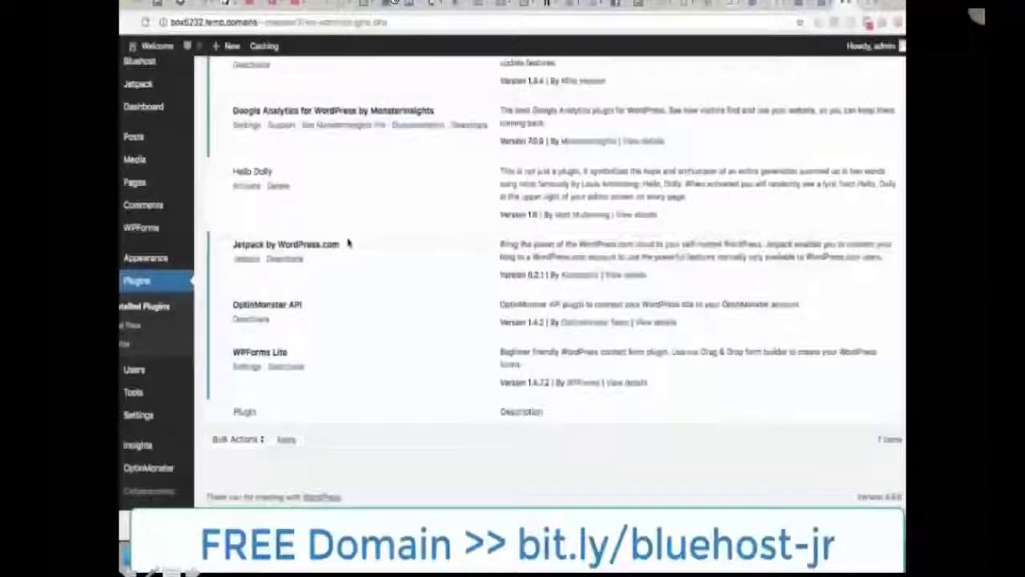
scroll(348, 243, "up", 10)
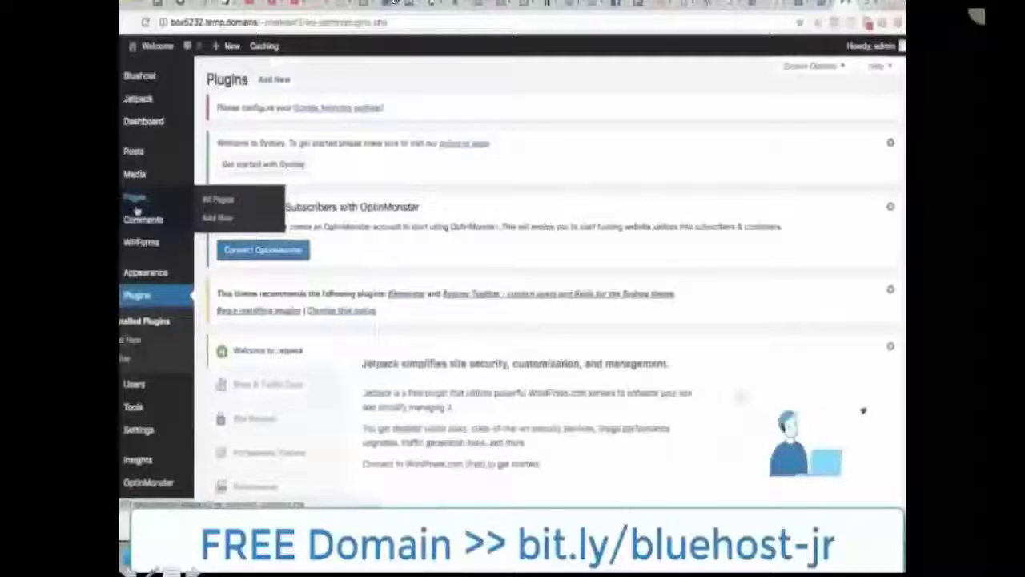
Step: Open the WordPress page from the list of pages and examine its editing options before adding an SEO plugin
left_click(136, 204)
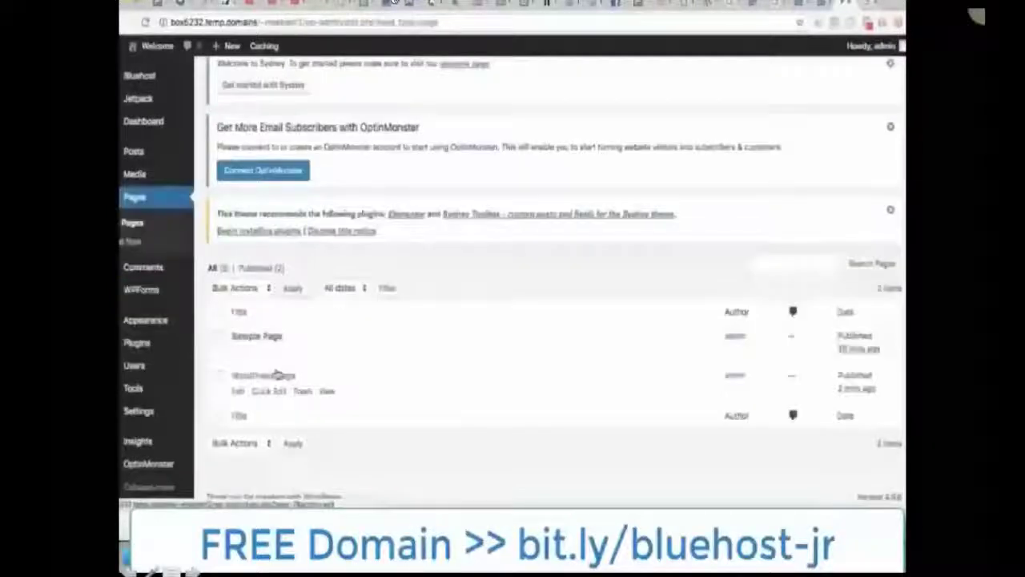
left_click(276, 374)
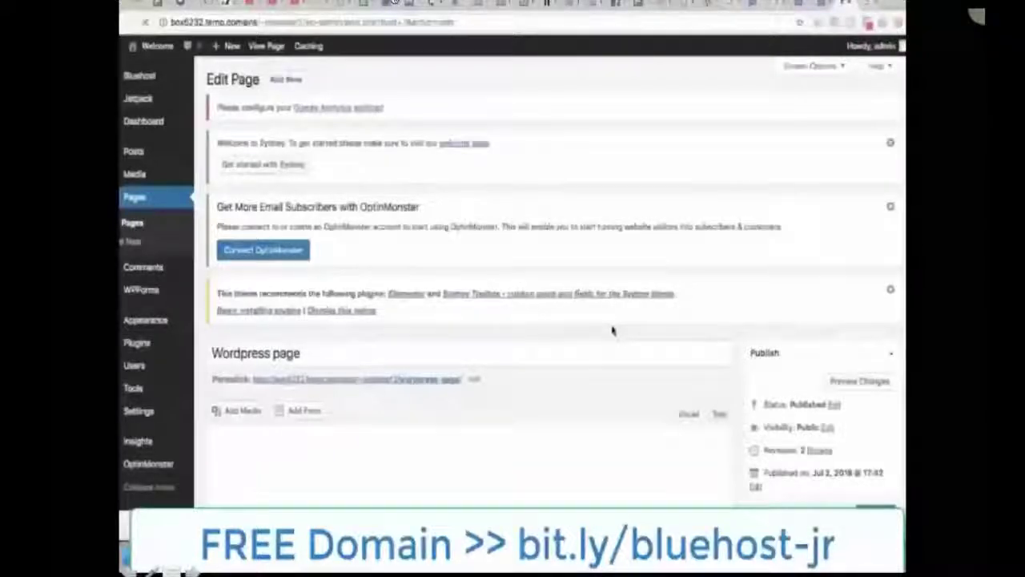
mouse_move(181, 332)
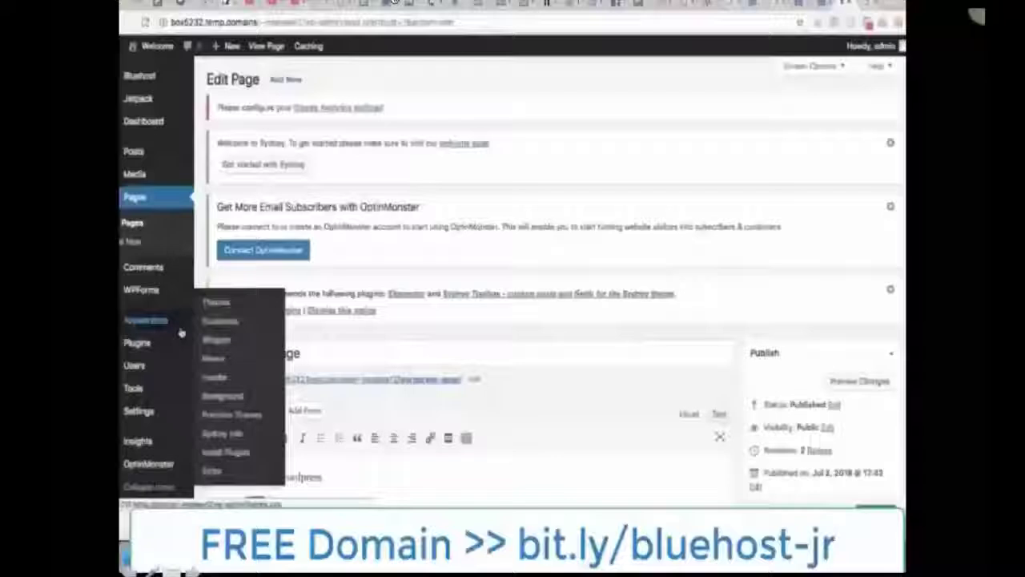
scroll(181, 331, "down", 4)
mouse_move(177, 350)
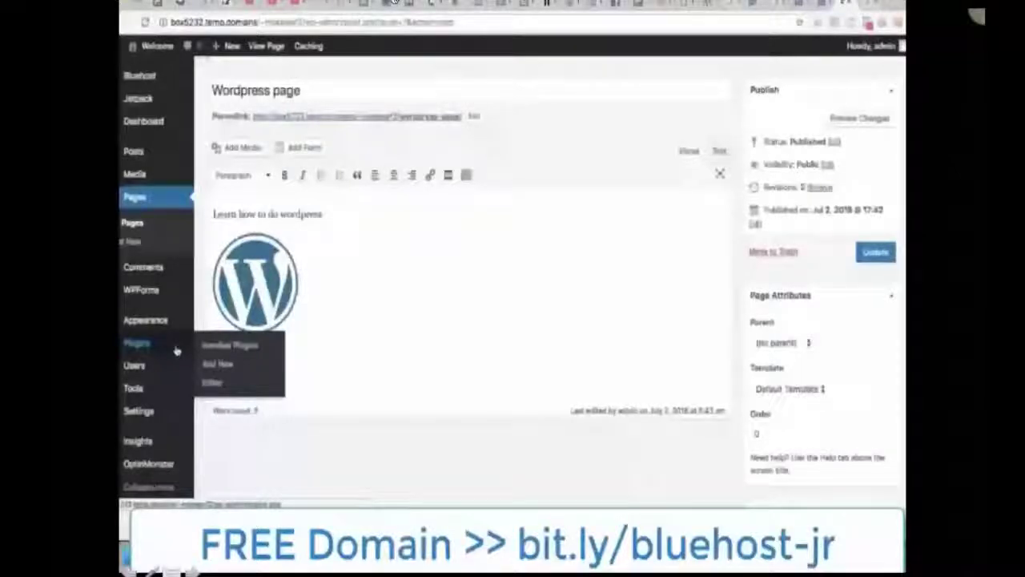
Step: Search the plugin directory for "seo ultimate", then install and activate the SEO Ultimate plugin
left_click(217, 363)
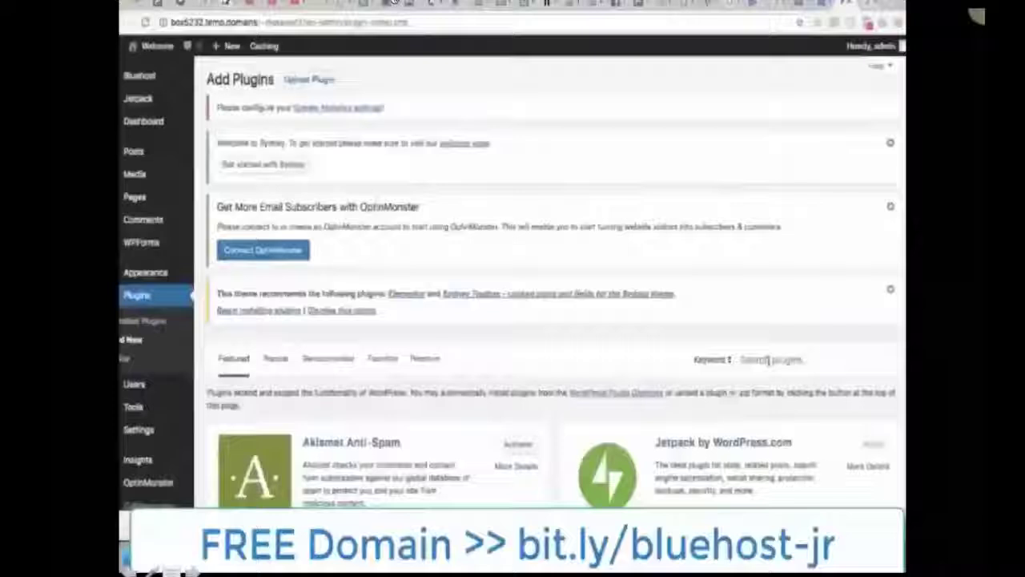
left_click(769, 360)
type("seo ultimate")
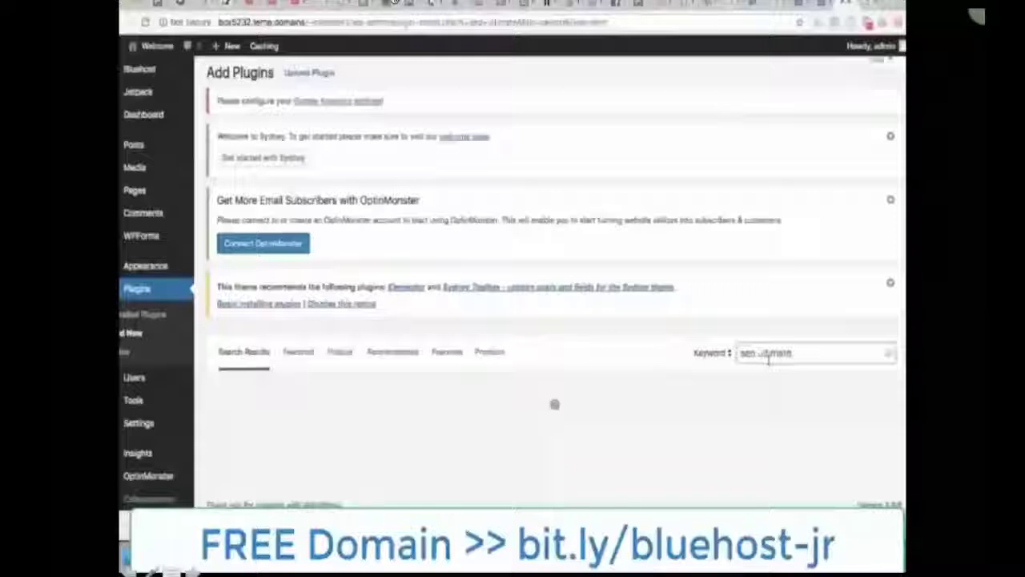
scroll(687, 228, "down", 5)
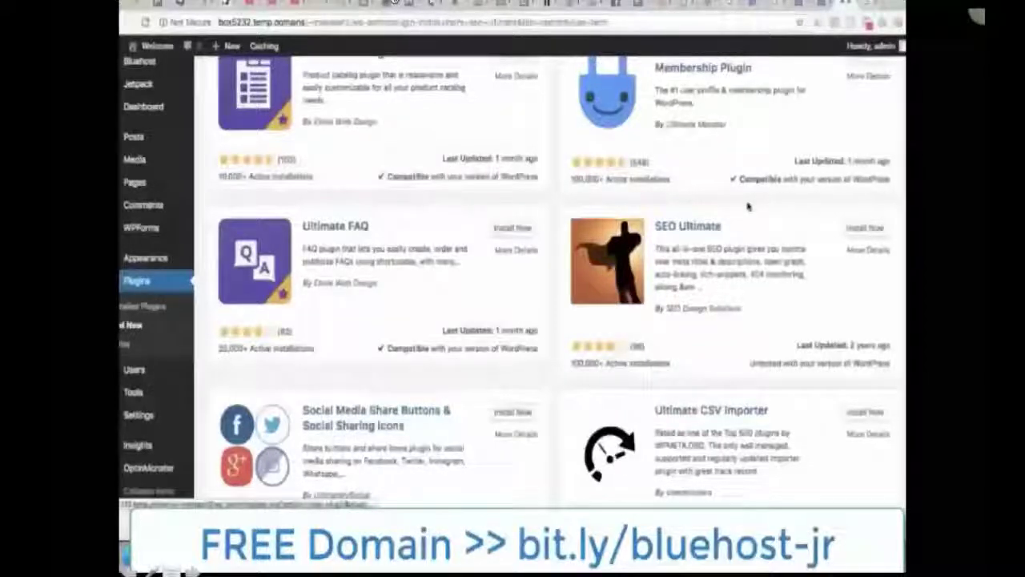
left_click(861, 228)
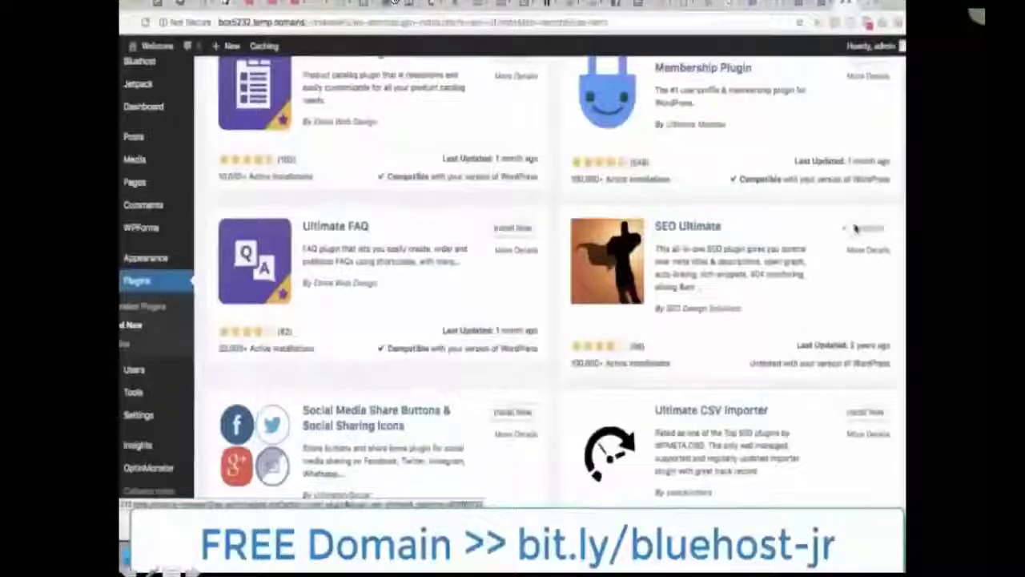
left_click(868, 229)
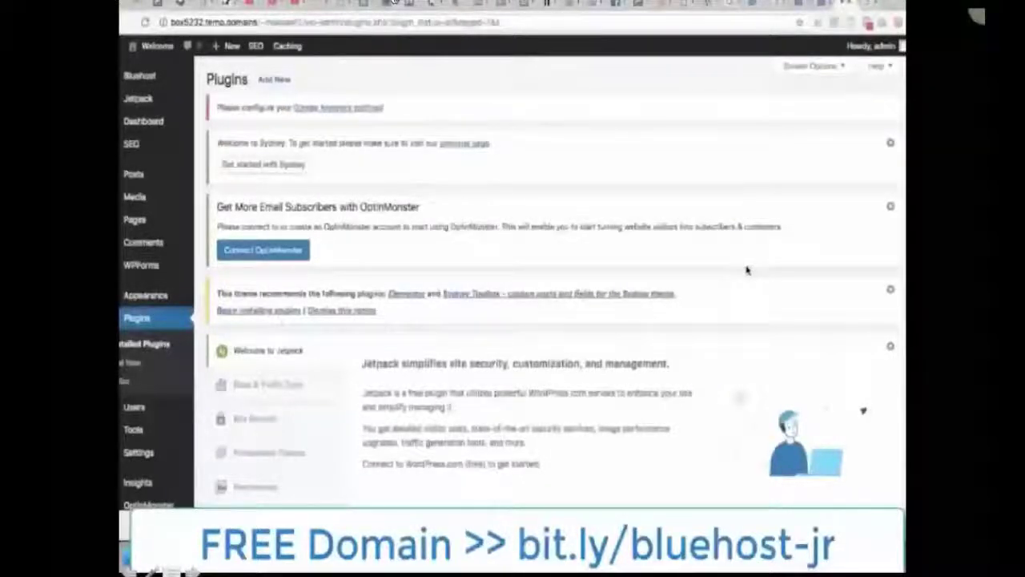
Step: Check SEO Ultimate in the installed plugins list and reopen the WordPress page to view its SEO Settings
scroll(313, 120, "down", 10)
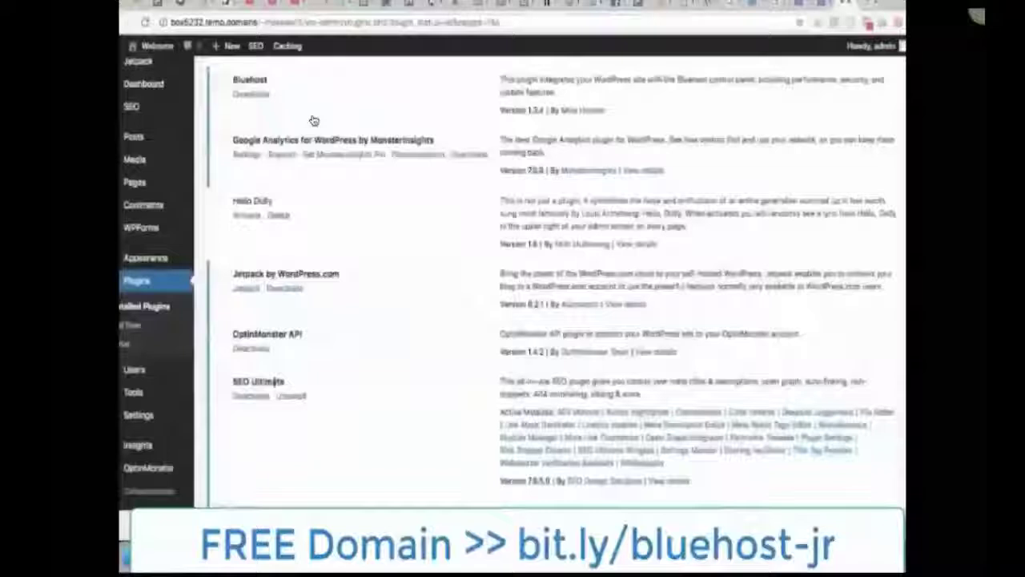
scroll(313, 120, "up", 10)
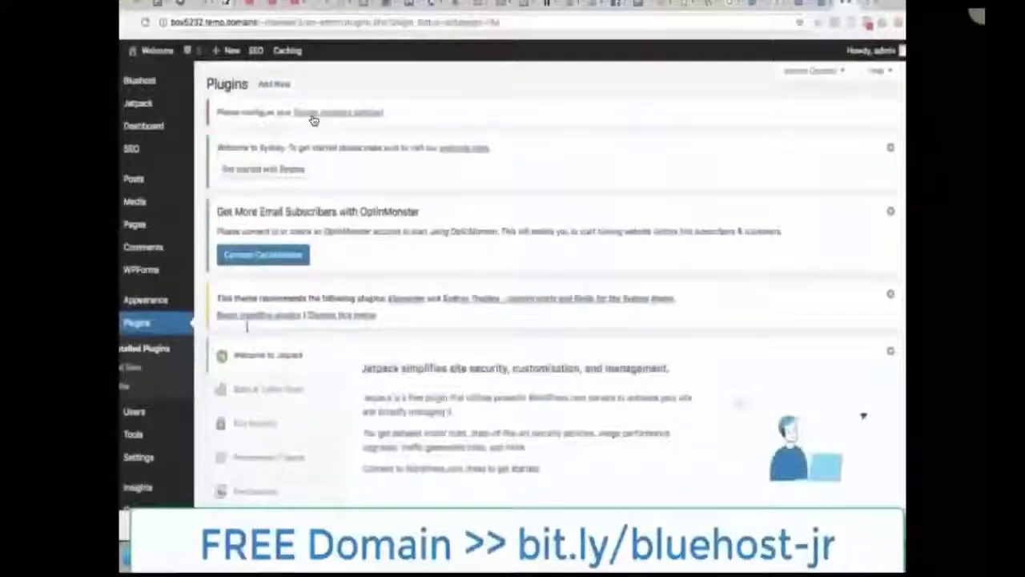
left_click(313, 120)
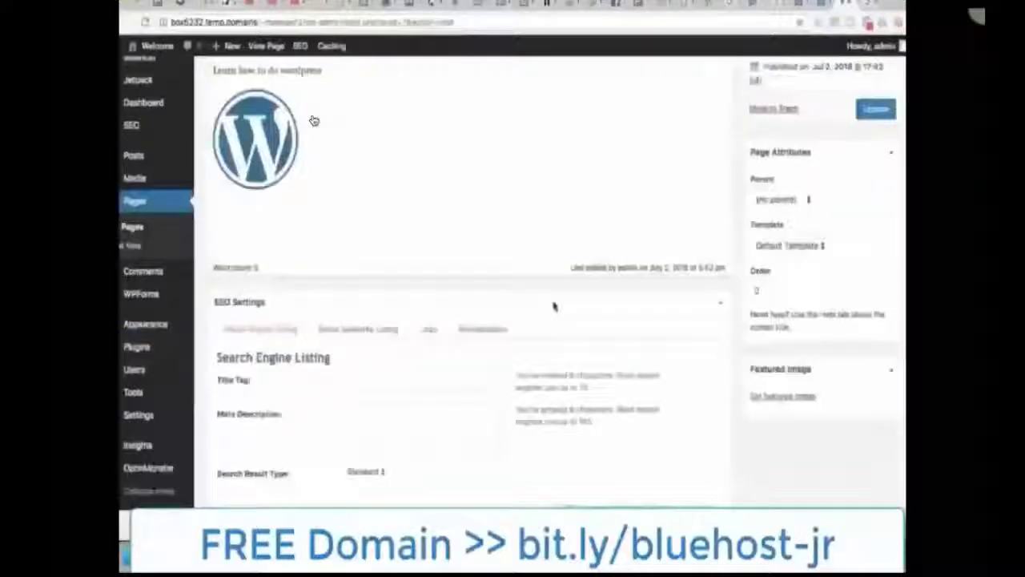
Step: Search Google for "how to build a website" and examine the titles and descriptions shown for the results
scroll(313, 121, "down", 2)
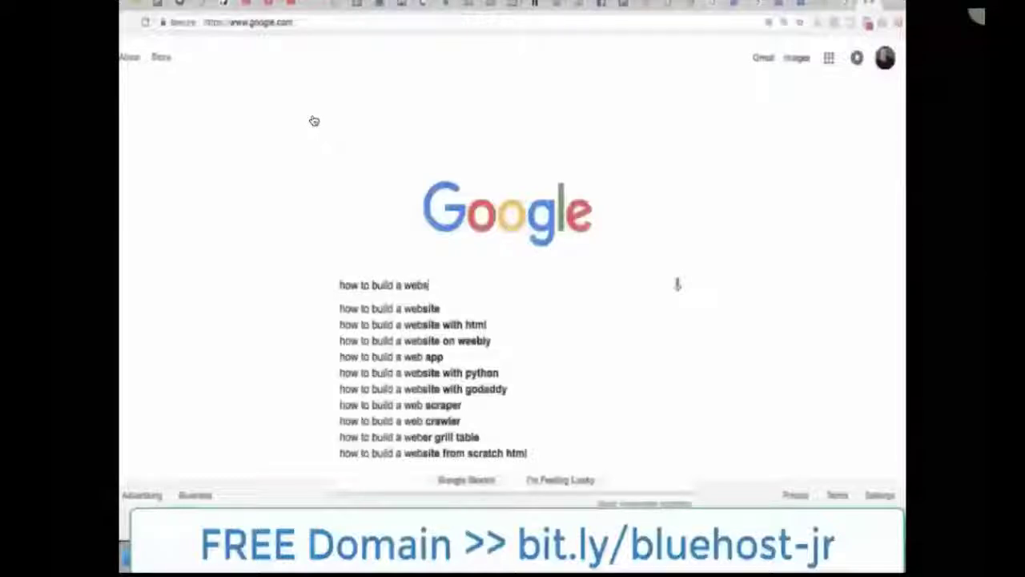
type("ite")
key("Return")
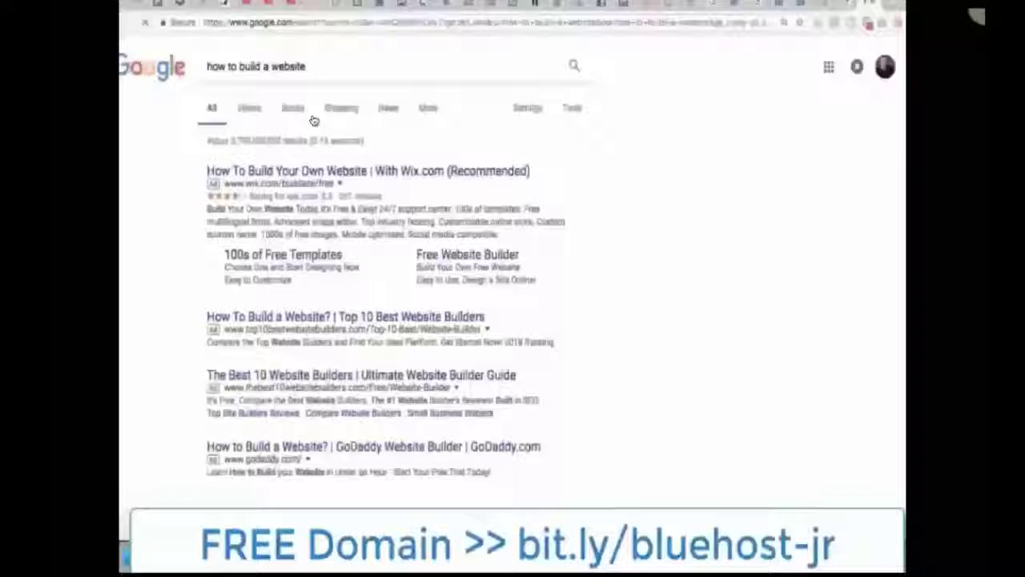
scroll(671, 236, "down", 10)
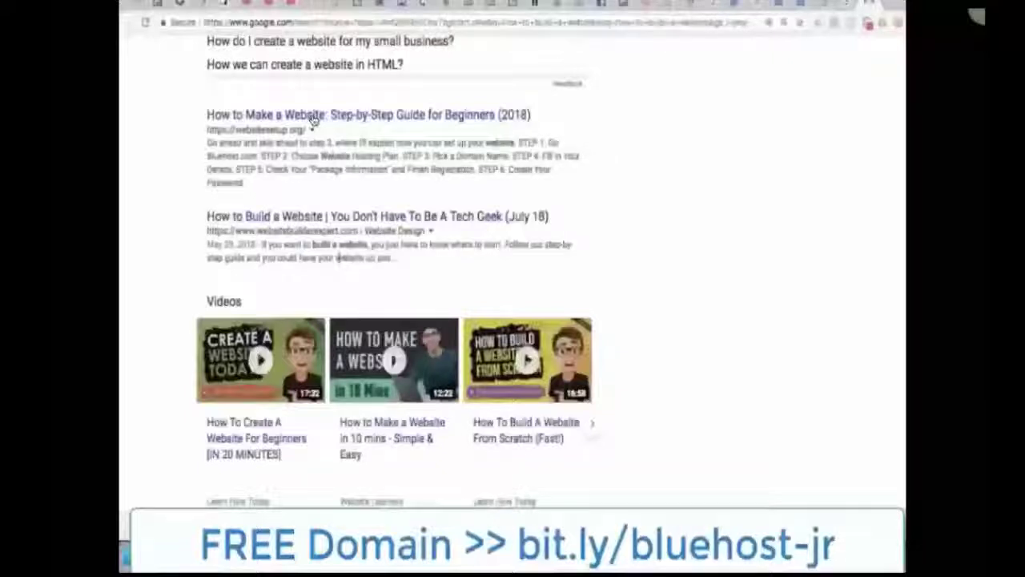
scroll(313, 117, "down", 5)
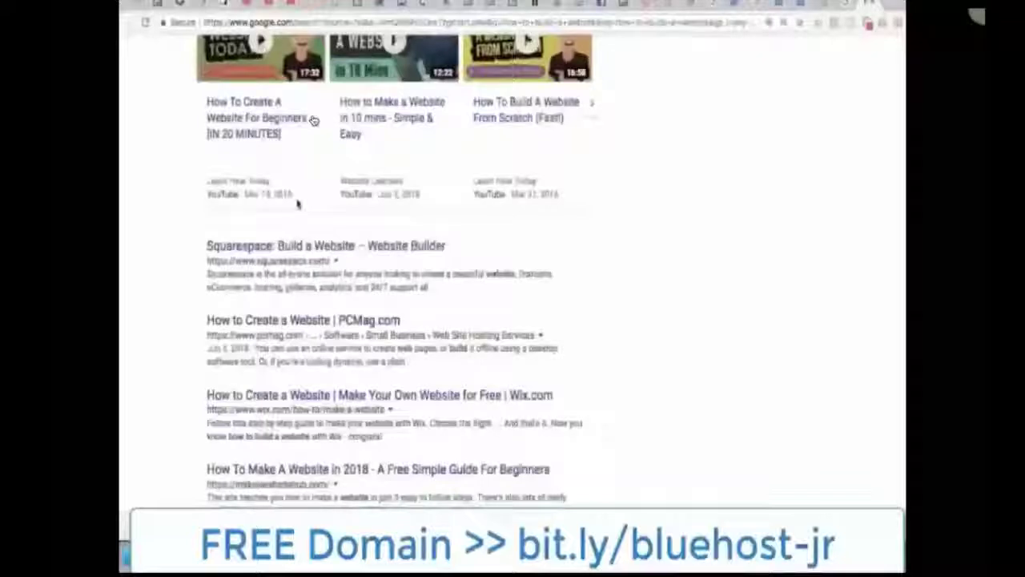
scroll(313, 120, "down", 2)
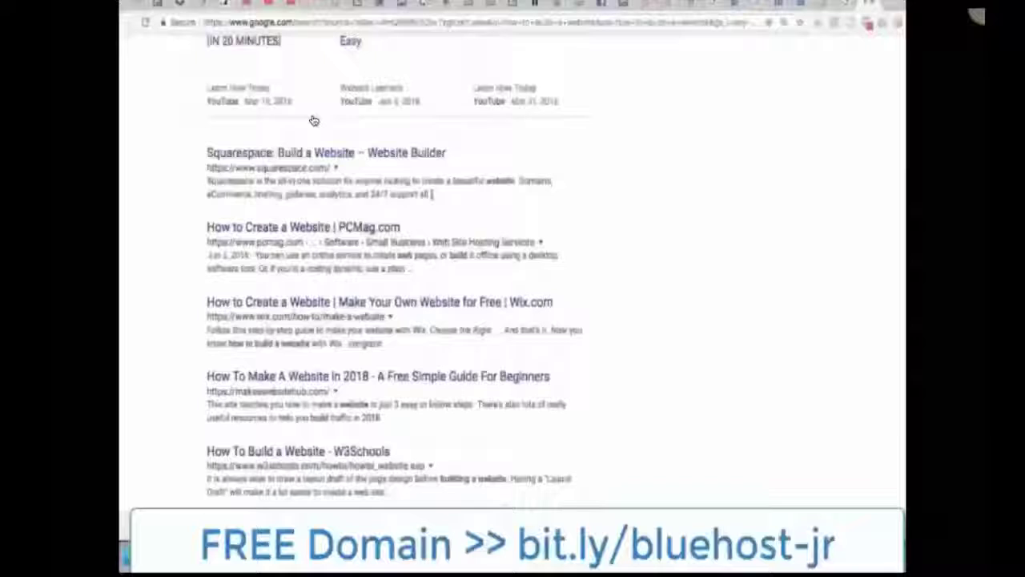
scroll(313, 120, "down", 1)
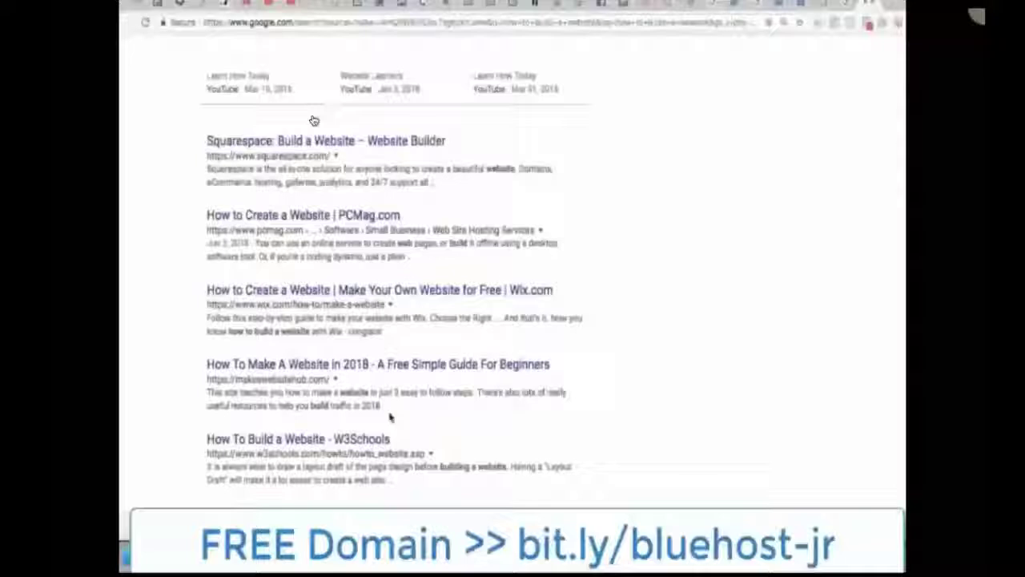
scroll(313, 120, "down", 3)
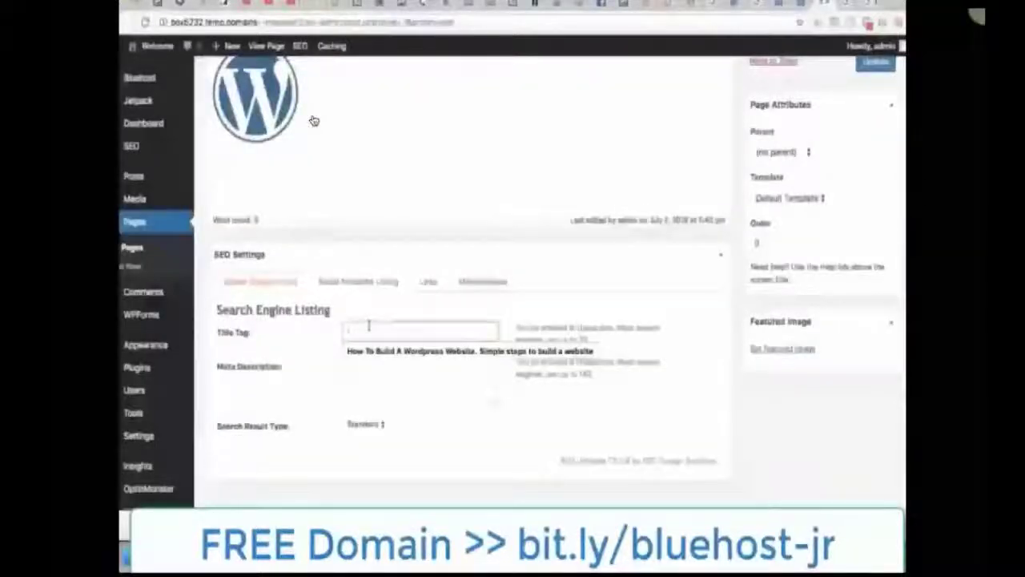
Step: Set the WordPress page's title tag to "How To Build A Wordpress Website. Simple steps to build a website"
left_click(376, 350)
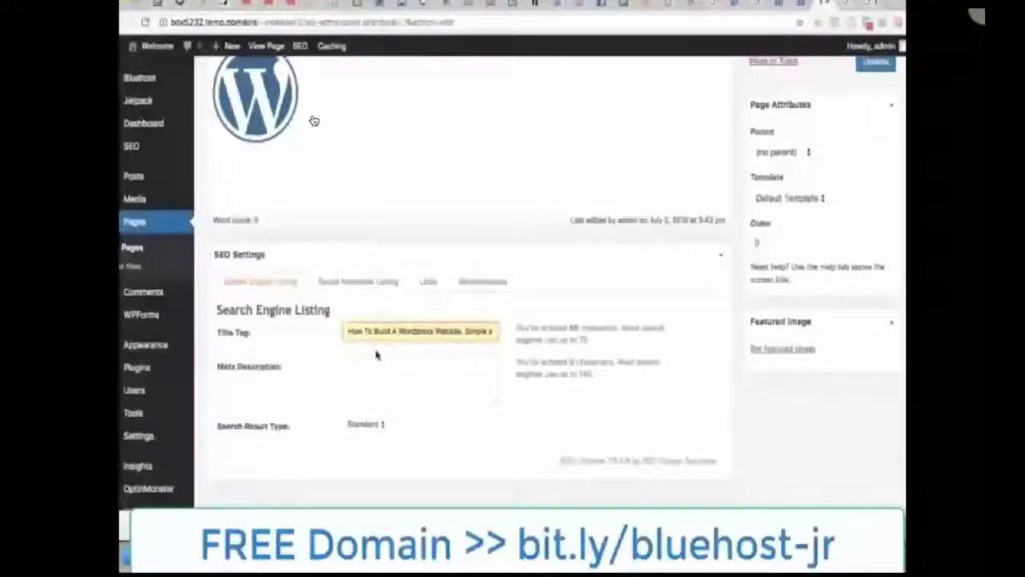
Step: Begin the meta description with "Easy to use tips on how to make a website. You'll love our tips and secrets to building"
left_click(419, 365)
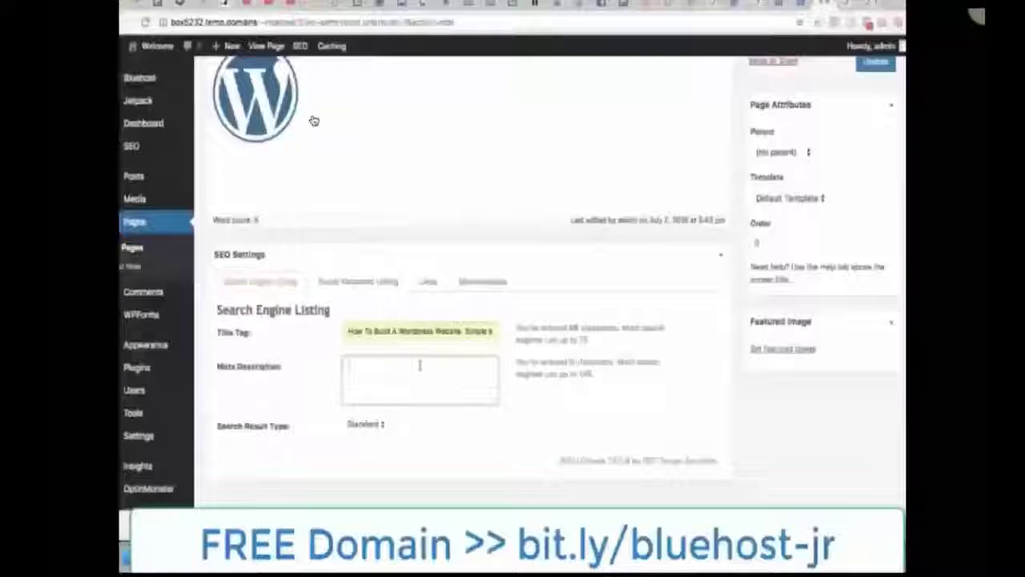
key("super+v")
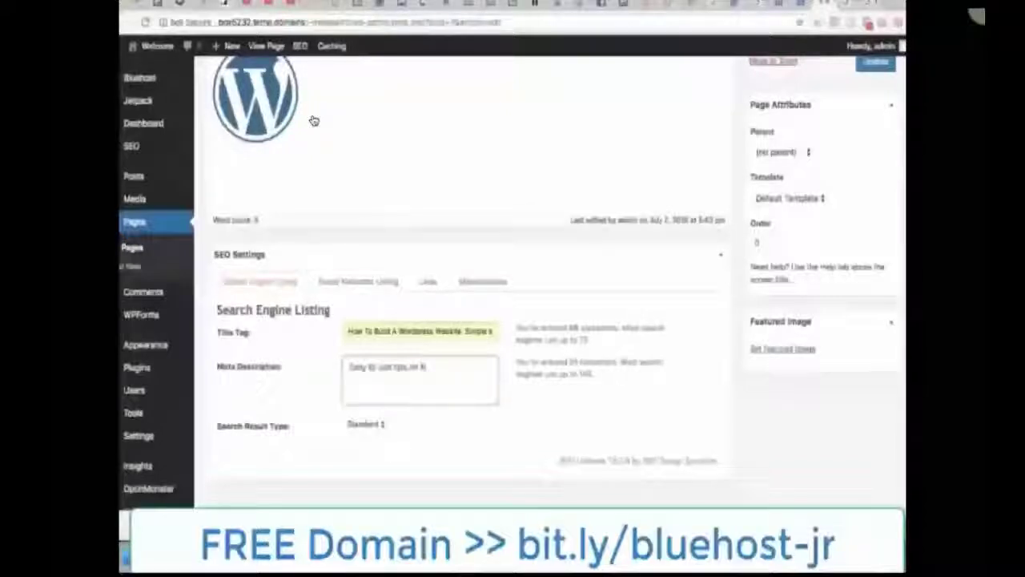
type("ow to make a websit")
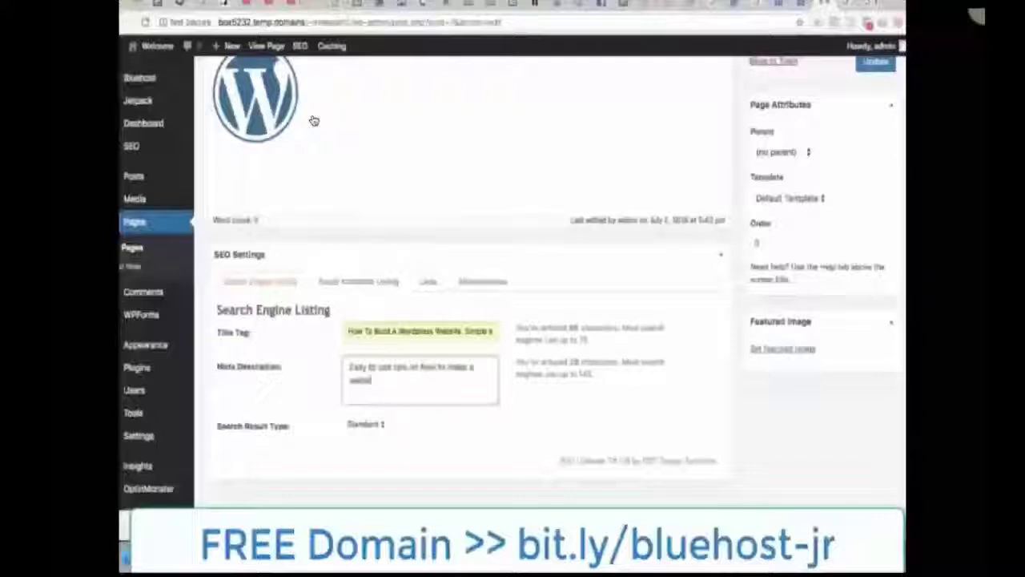
type("e. You")
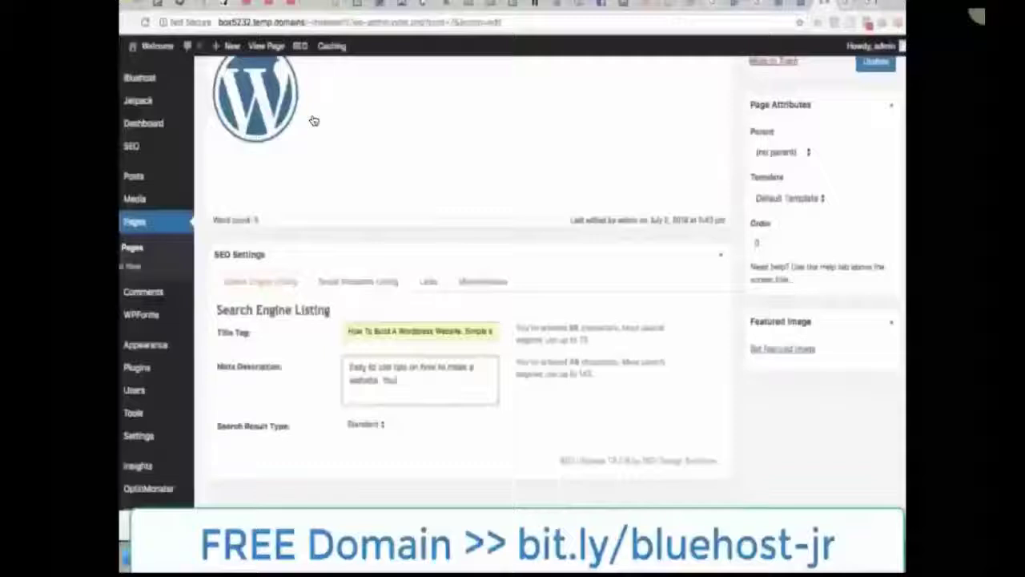
type("'")
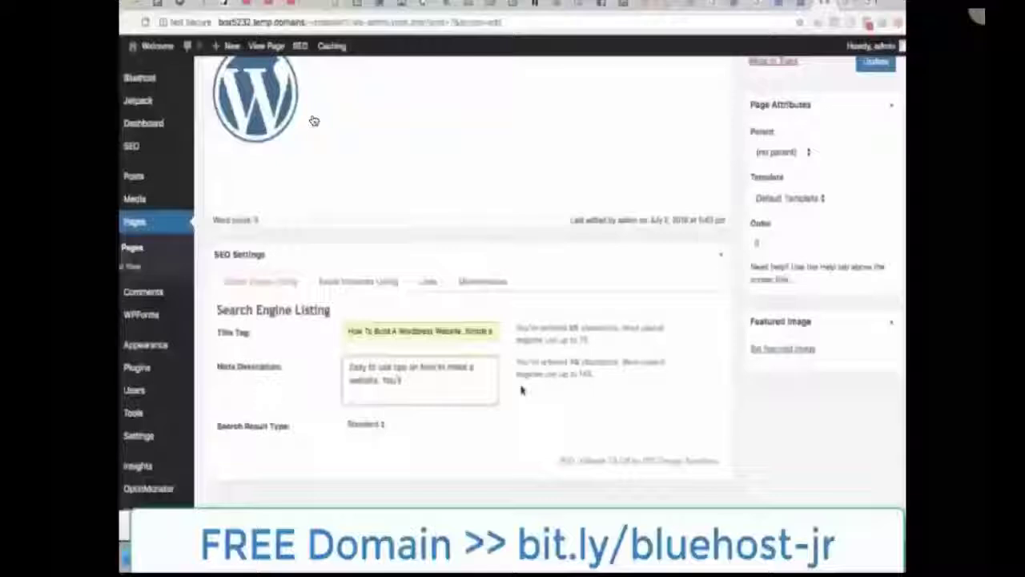
type("ll love")
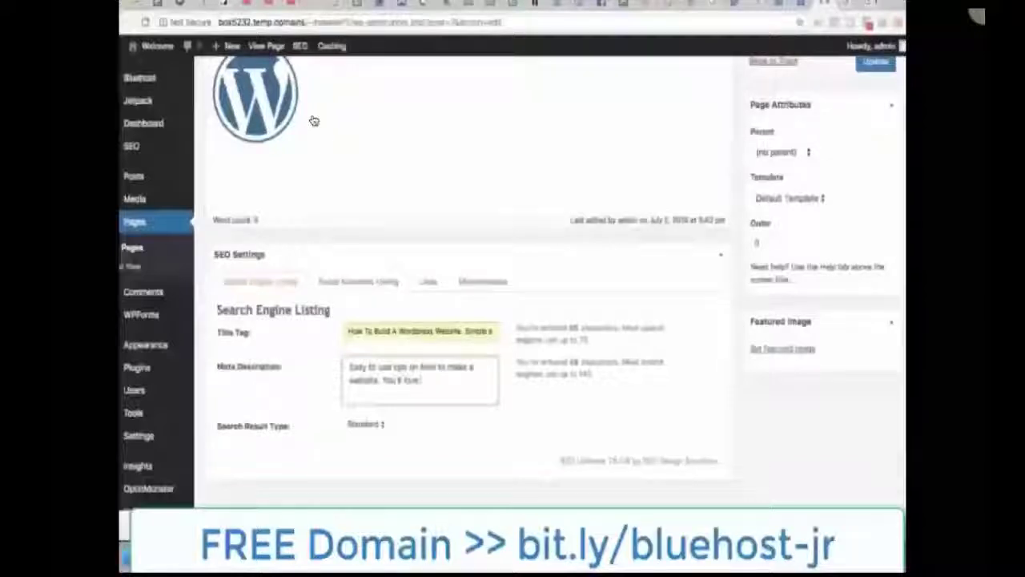
type("our tips and secrets to")
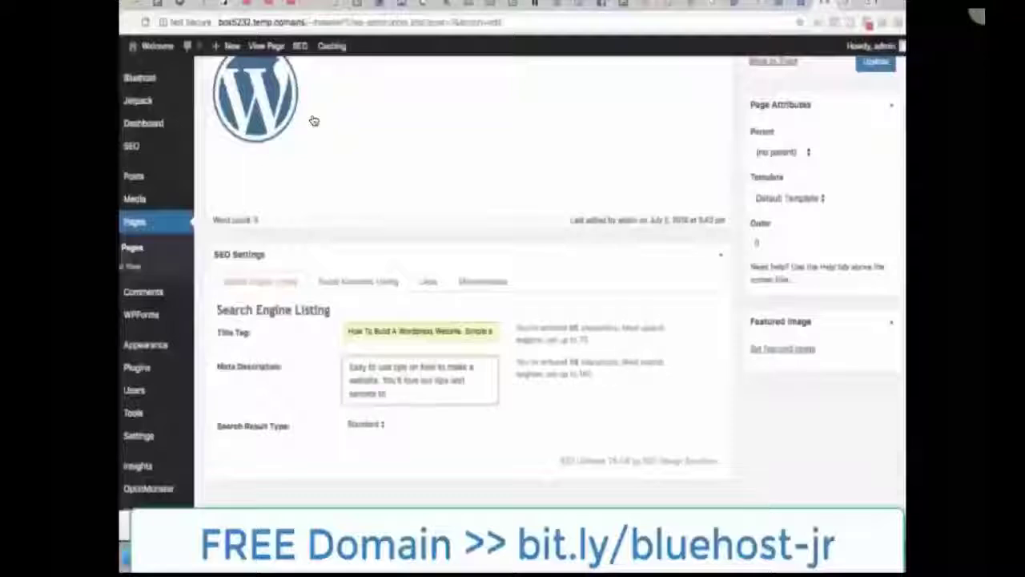
type(" building")
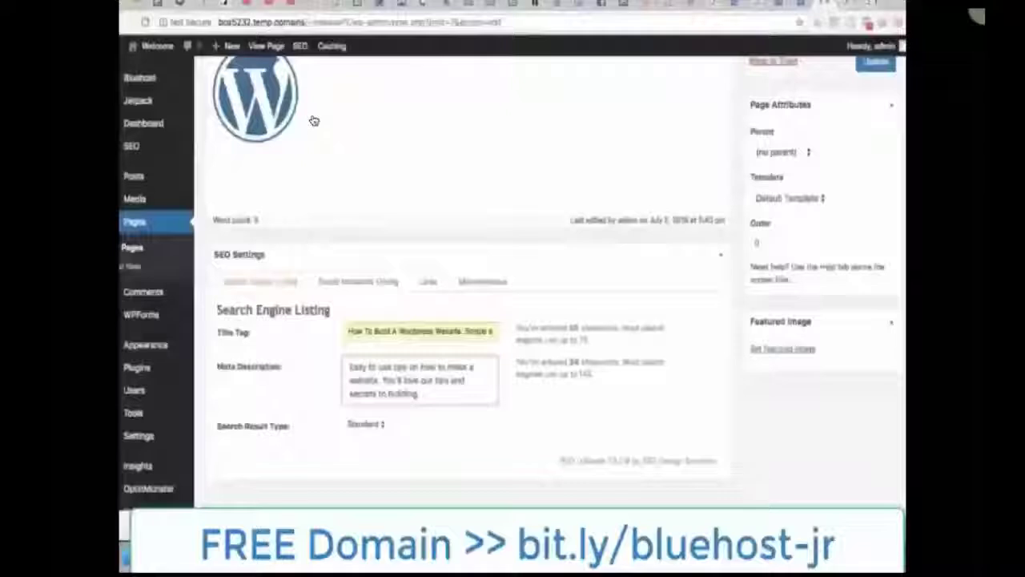
Step: Complete the meta description with "websites. They are simple and easy. Click now to go" and update the page
type("websites. They are a")
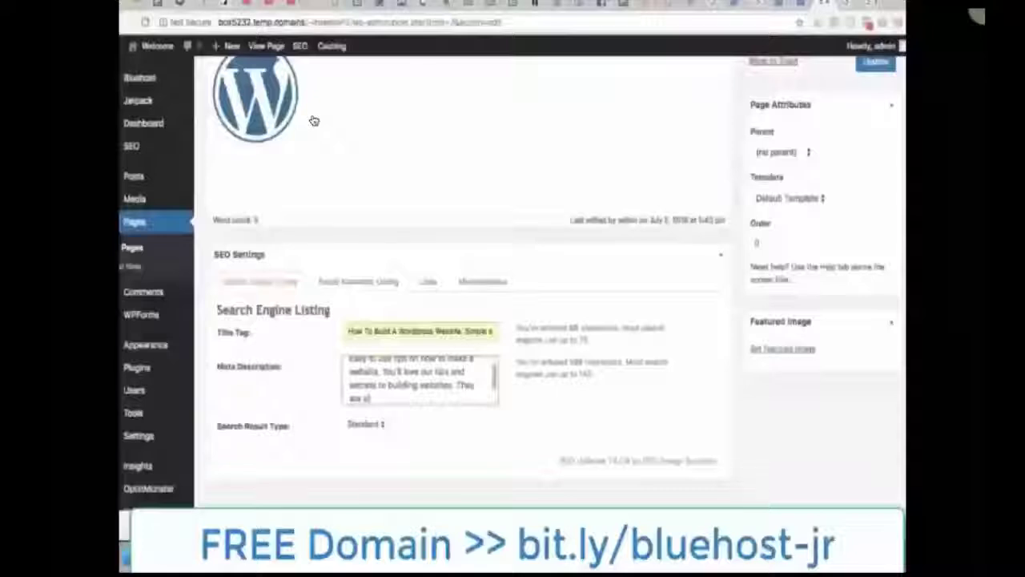
type("imple and easy")
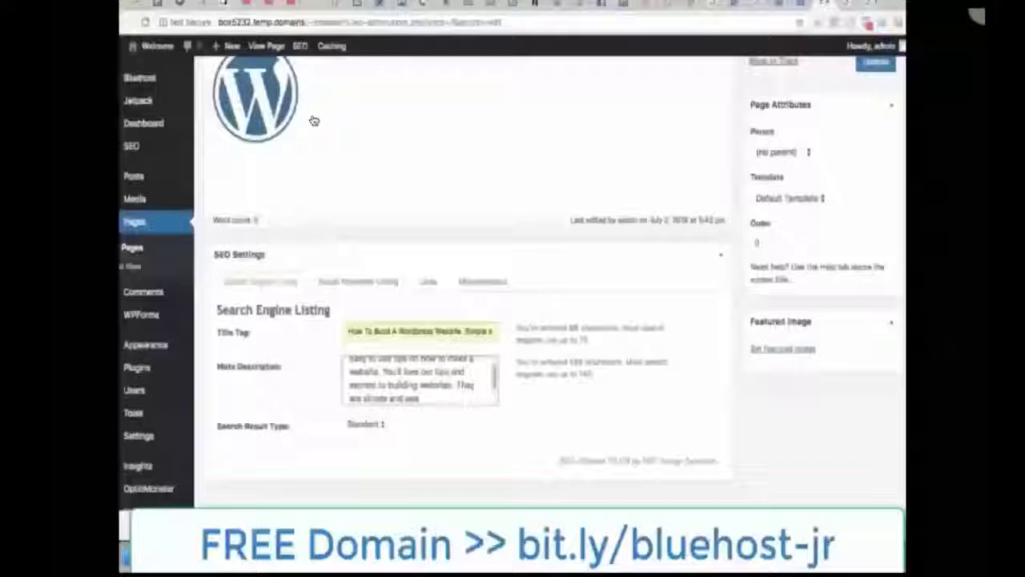
type(". Click")
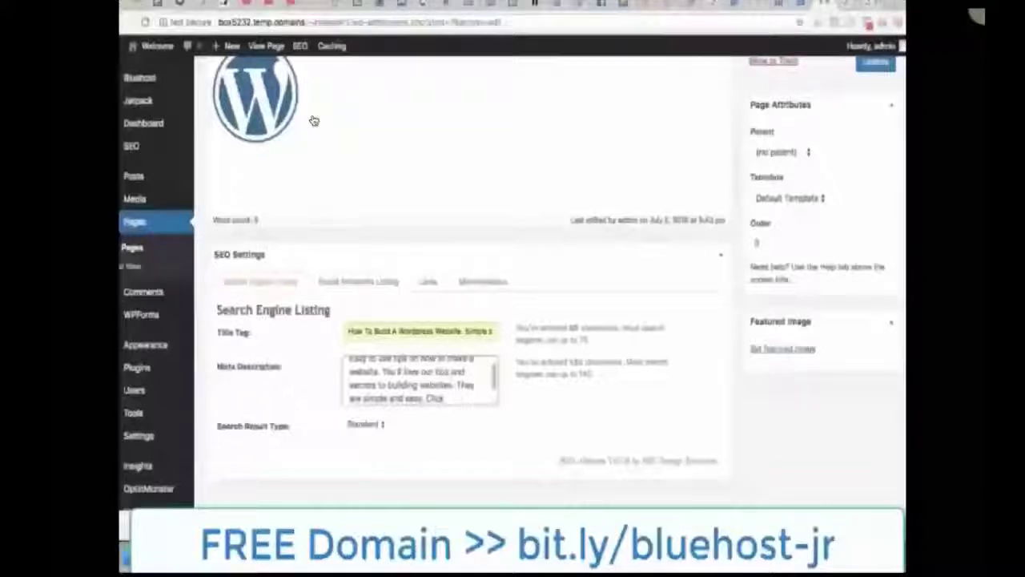
type("now")
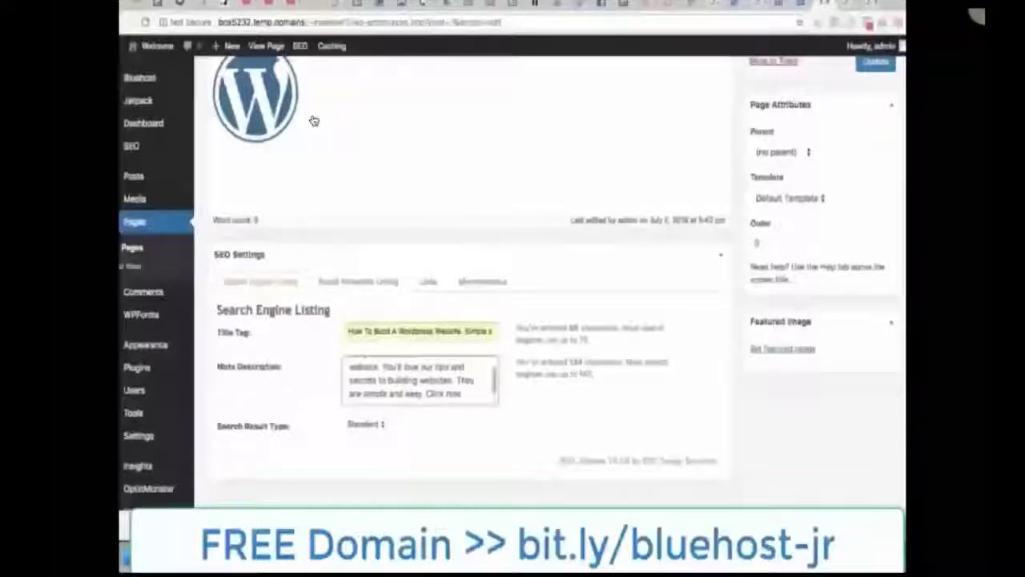
type("to go")
scroll(313, 121, "up", 5)
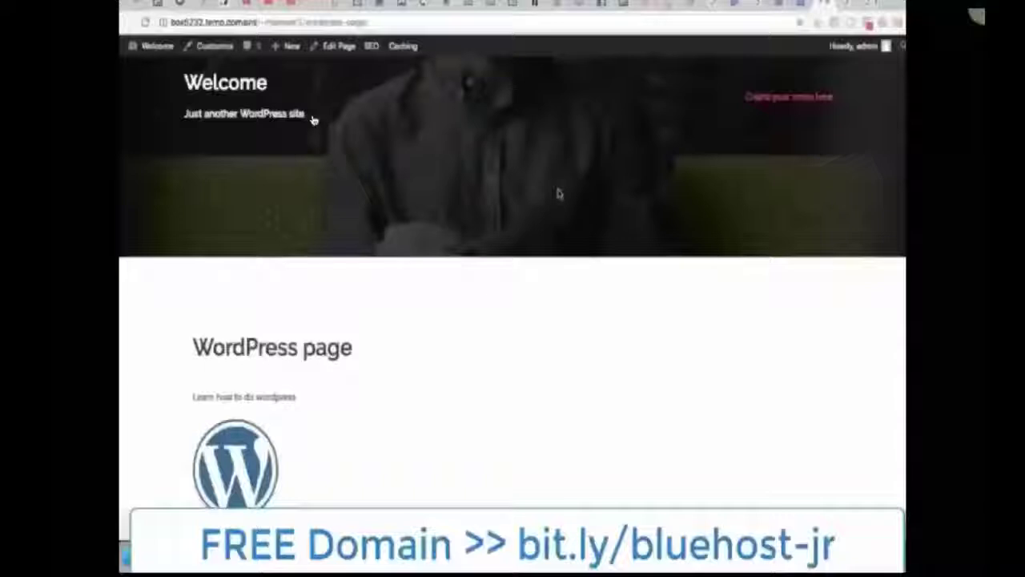
Step: View the published WordPress page's source code and find "title" in it to check the title tag
scroll(558, 193, "down", 3)
right_click(622, 269)
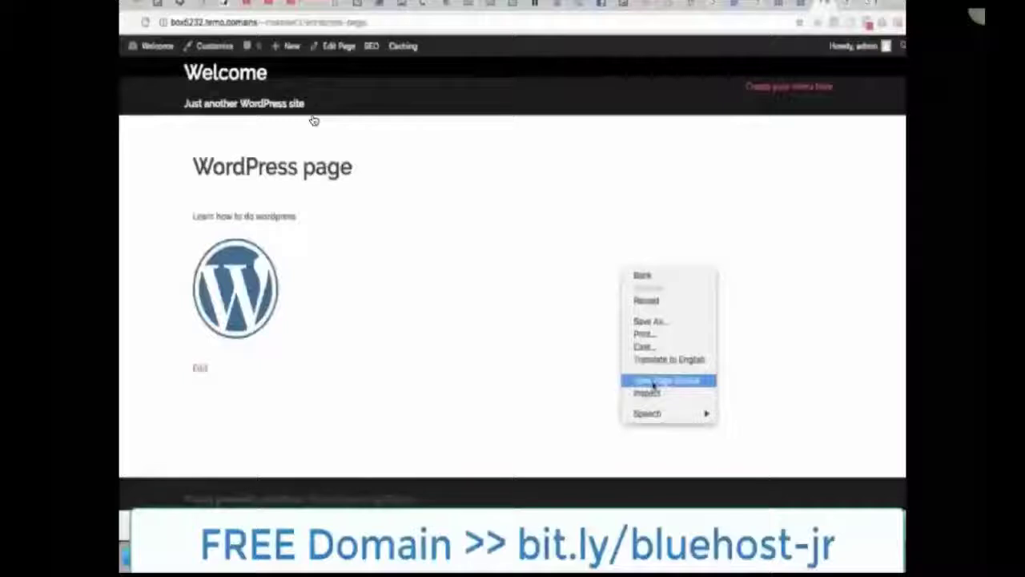
left_click(654, 381)
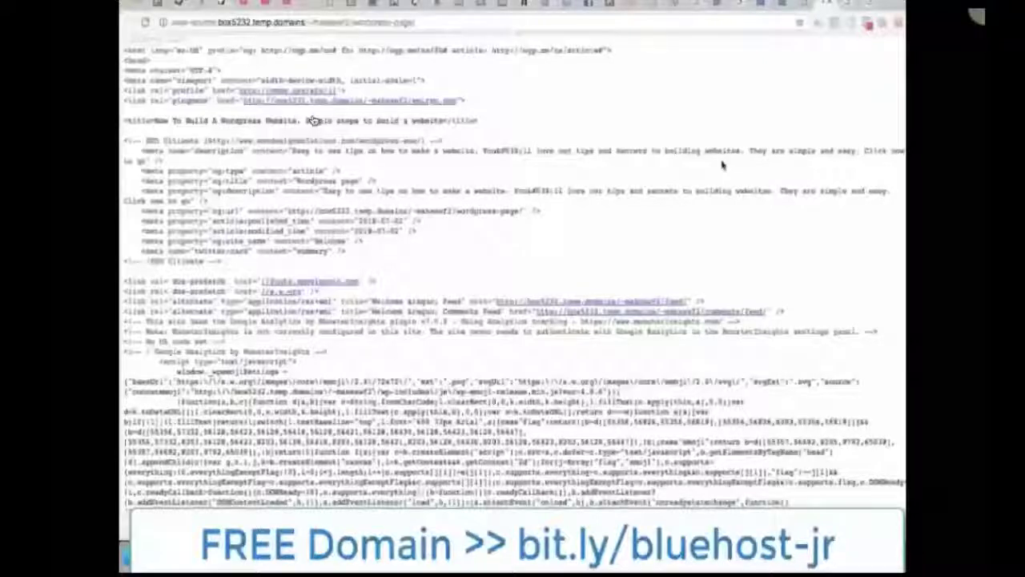
key("super+f")
type("title")
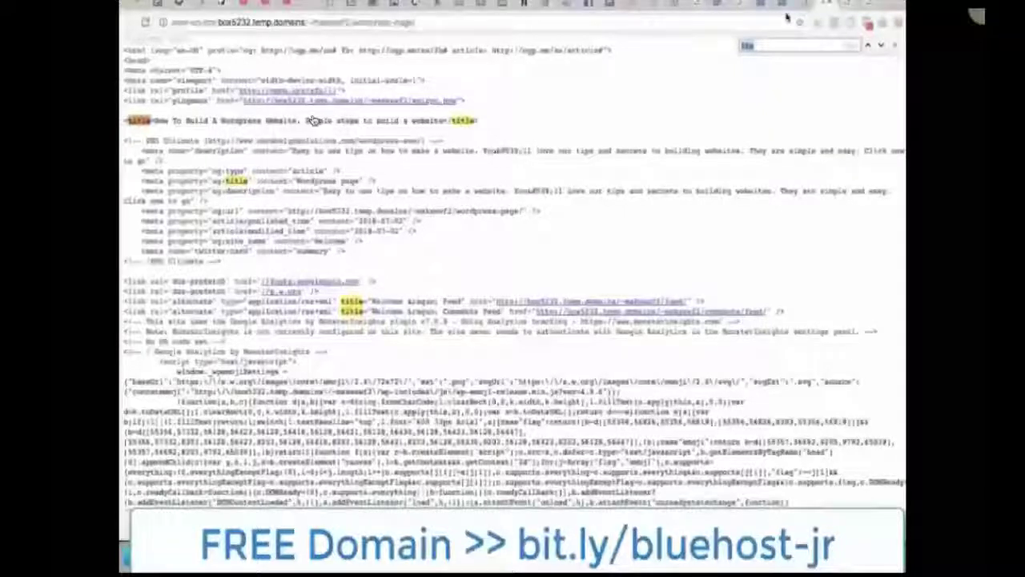
left_click(670, 71)
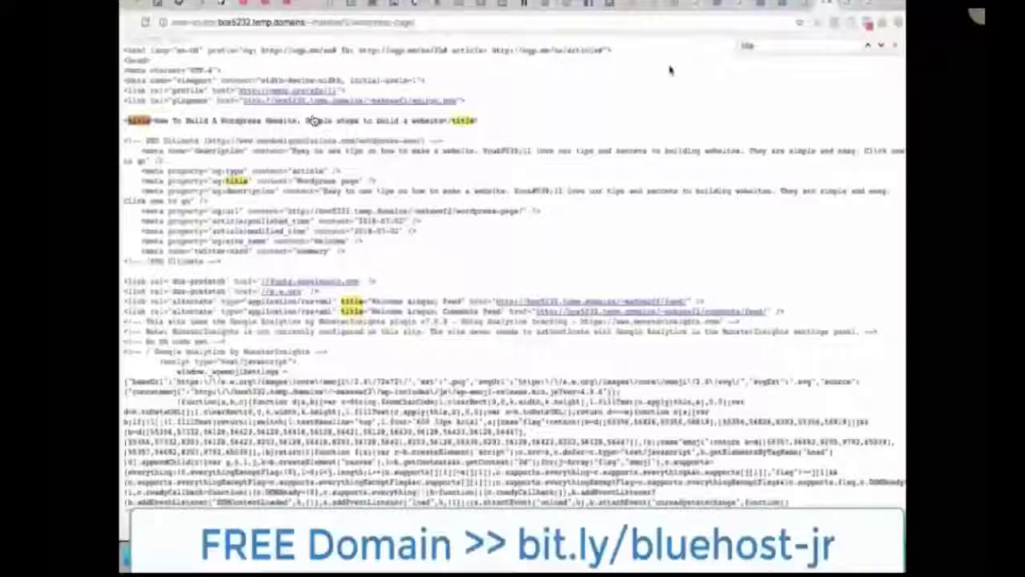
Step: Find "description" in the page source to check the meta description, and leave the source view
key("super+f")
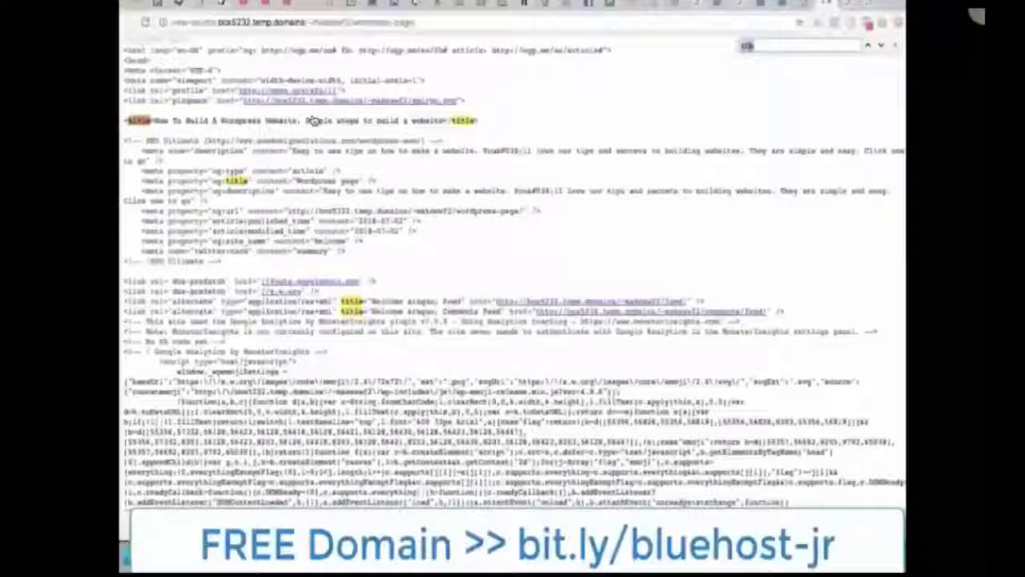
type("description")
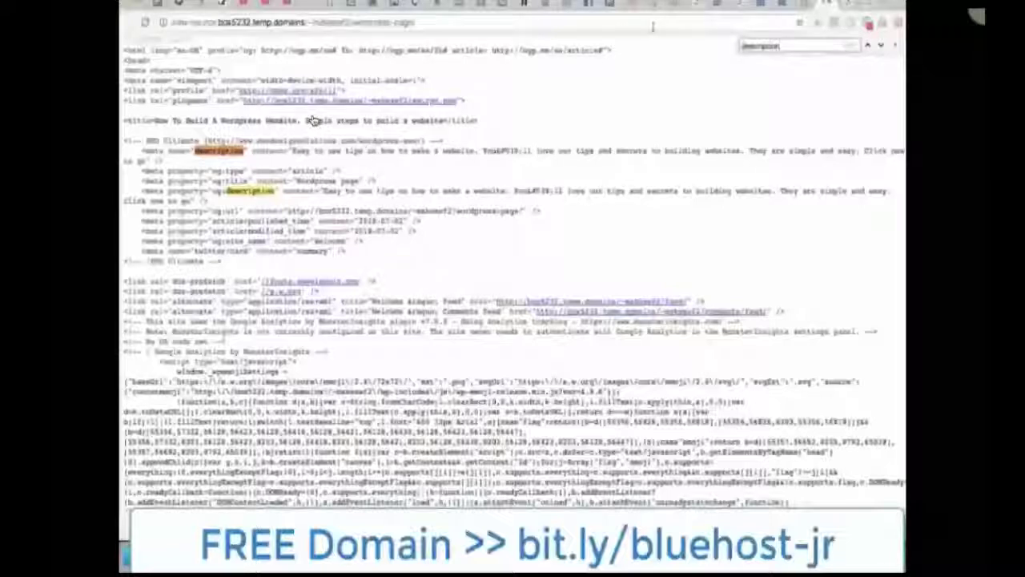
left_click(807, 5)
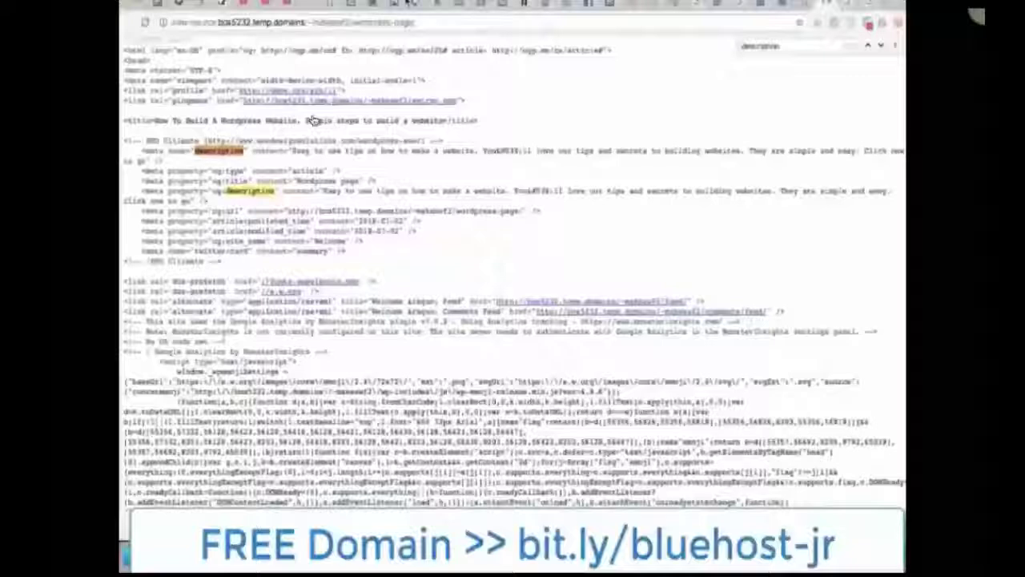
key("ctrl+w")
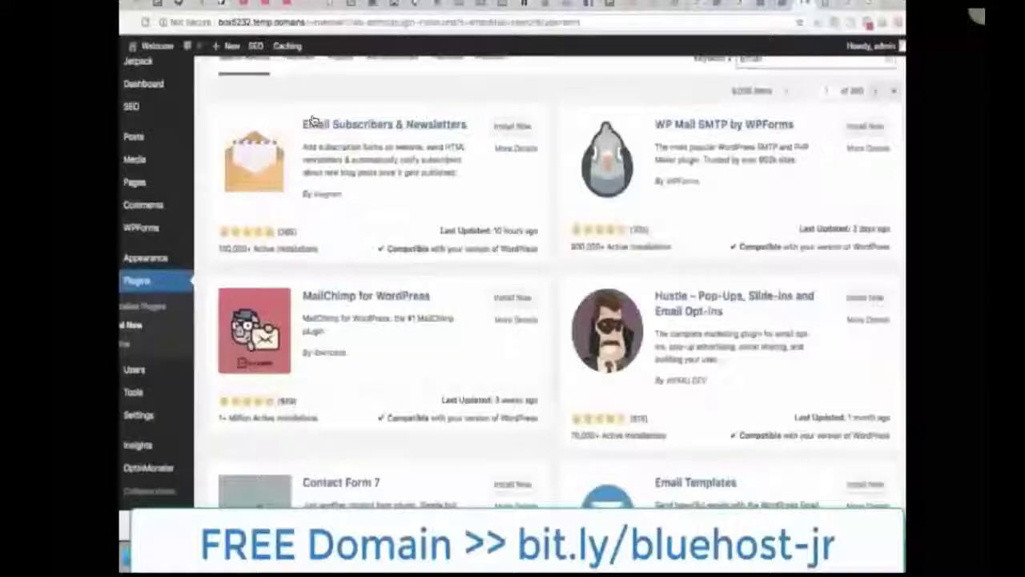
Step: Look through the plugin directory's results for "email" and "infusionsoft" to compare the available email and form plugins
scroll(312, 120, "down", 3)
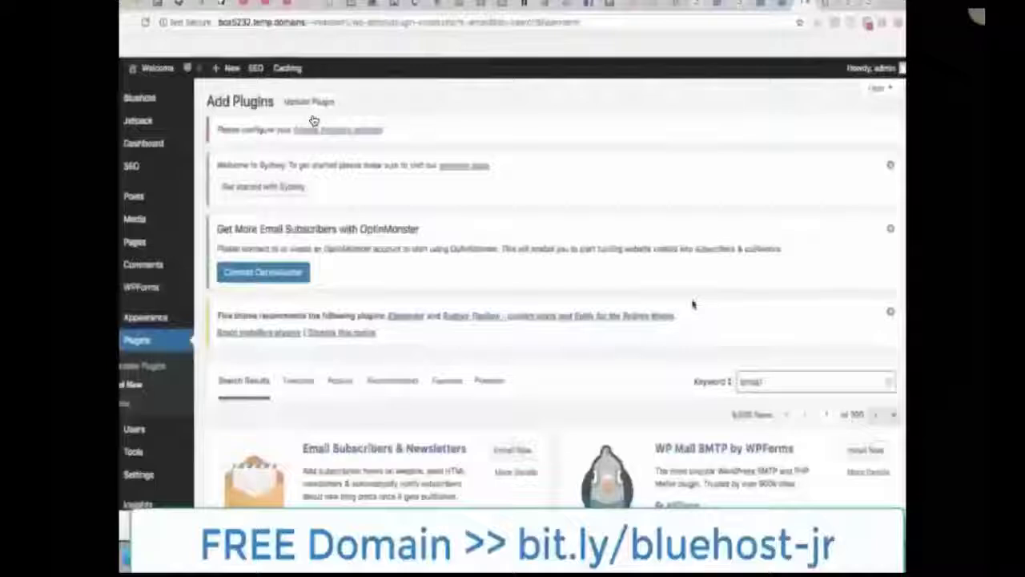
scroll(313, 120, "down", 1)
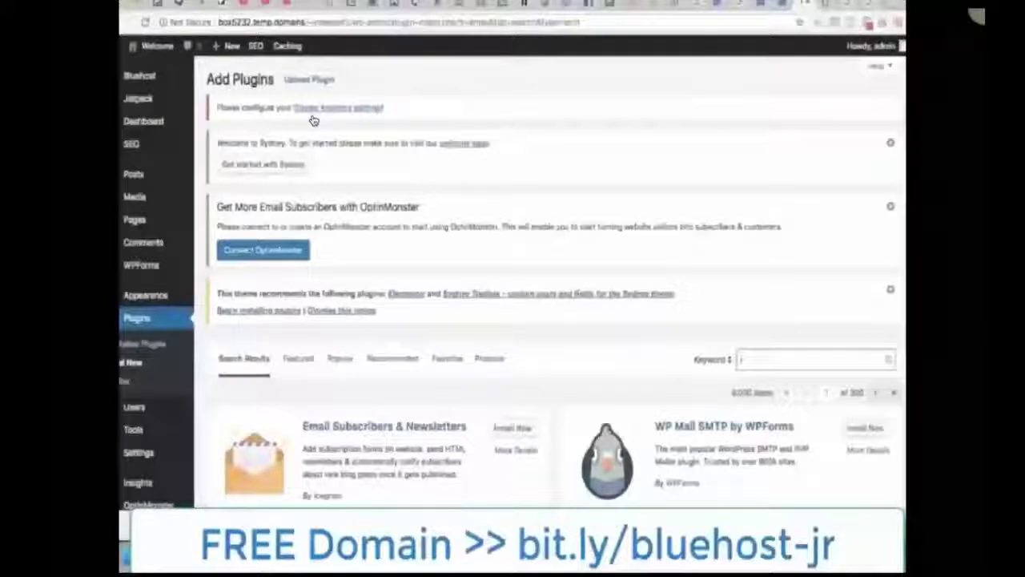
scroll(314, 120, "down", 10)
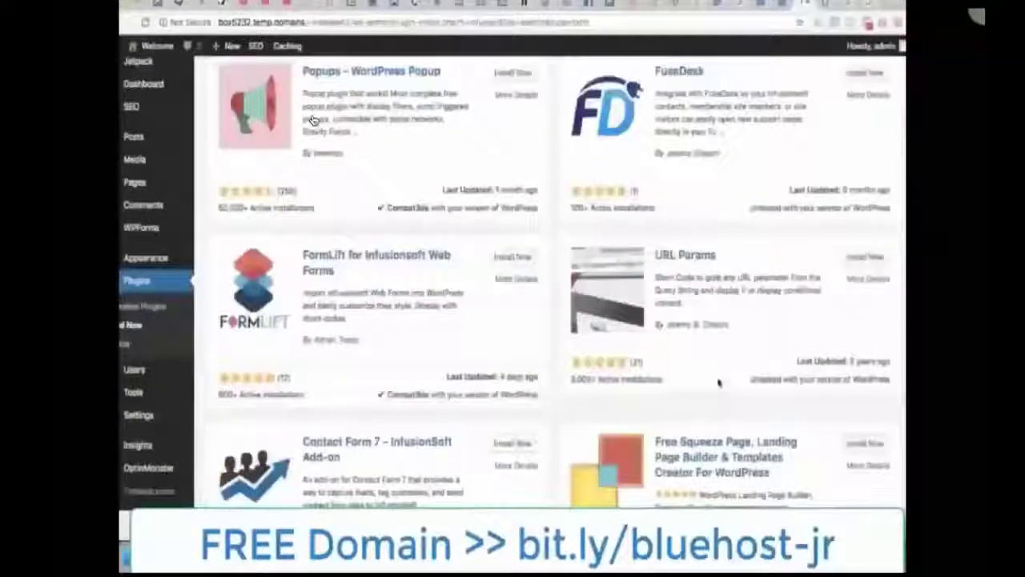
scroll(313, 120, "down", 1)
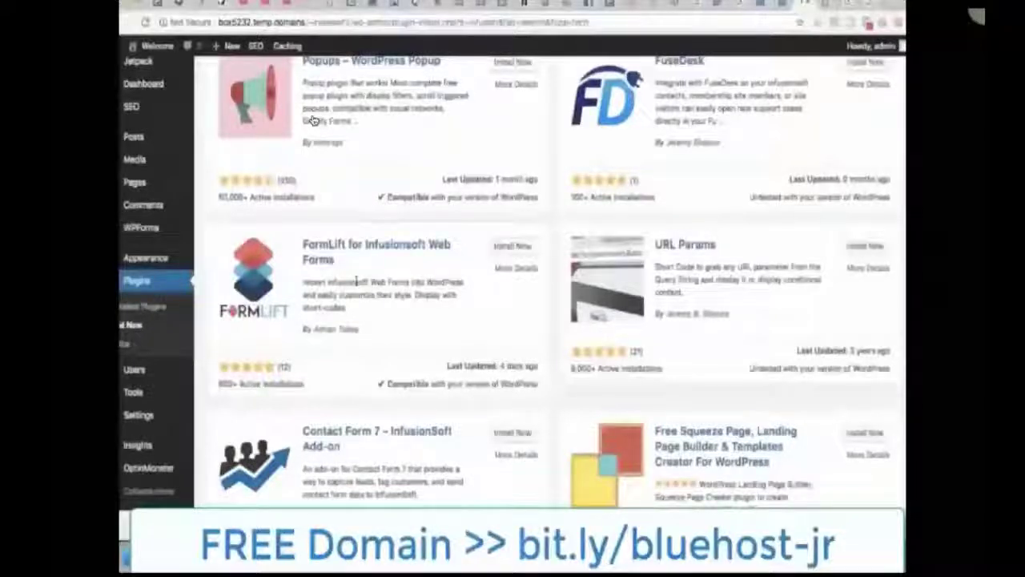
scroll(313, 120, "up", 5)
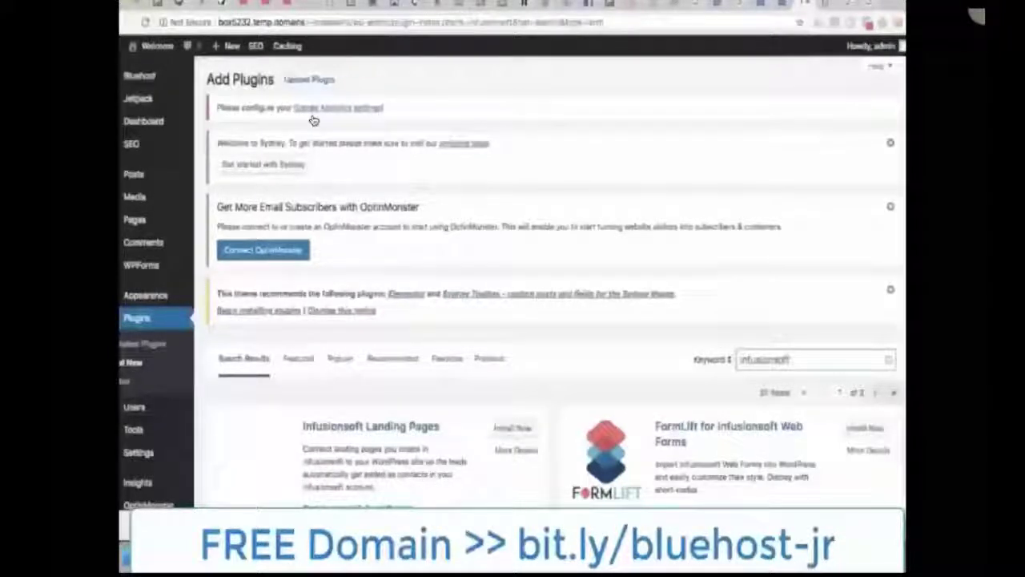
scroll(313, 120, "down", 5)
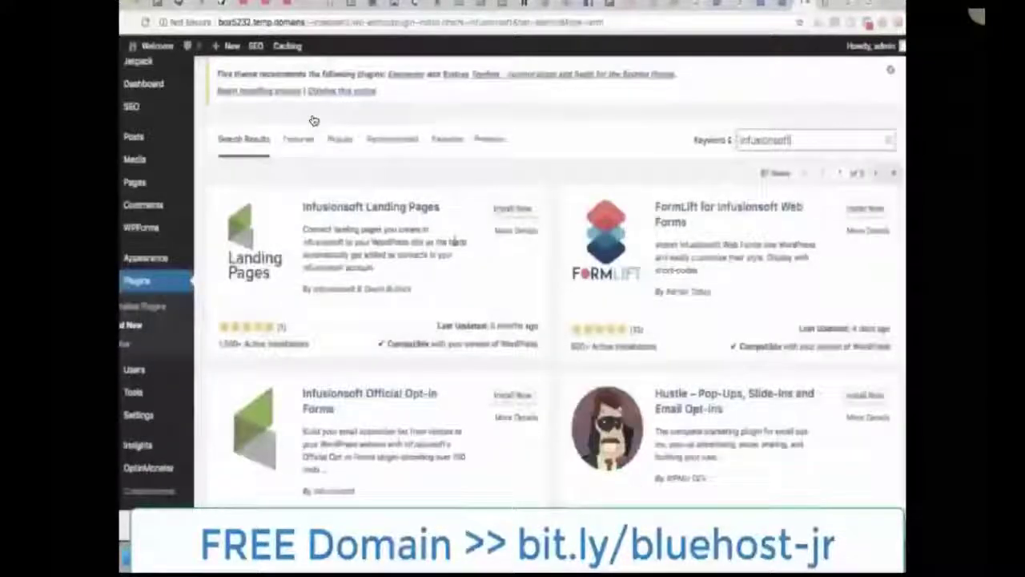
Step: Look through the plugin search results and the list of installed plugins, and return to the dashboard home
scroll(313, 120, "down", 10)
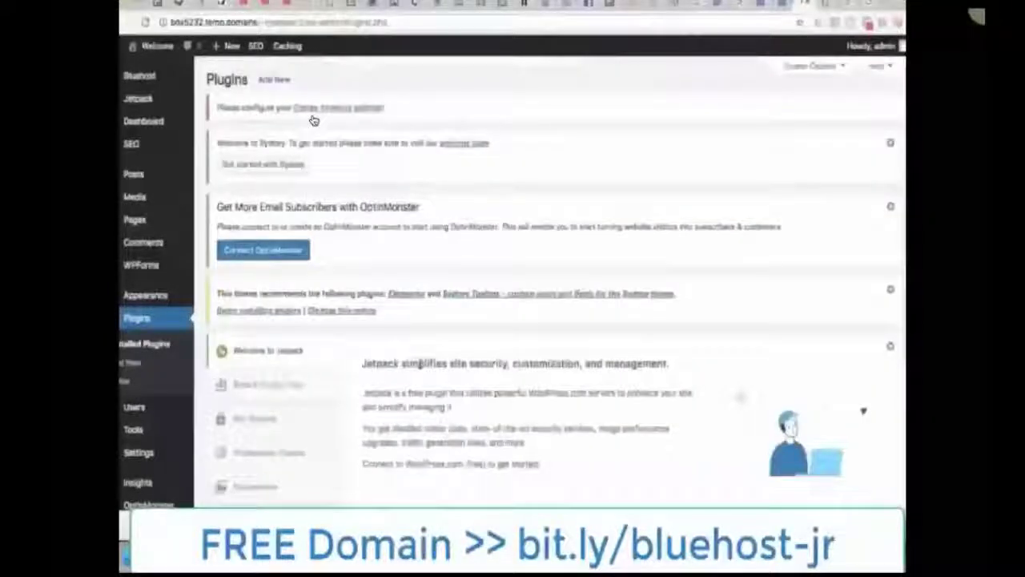
scroll(420, 362, "down", 5)
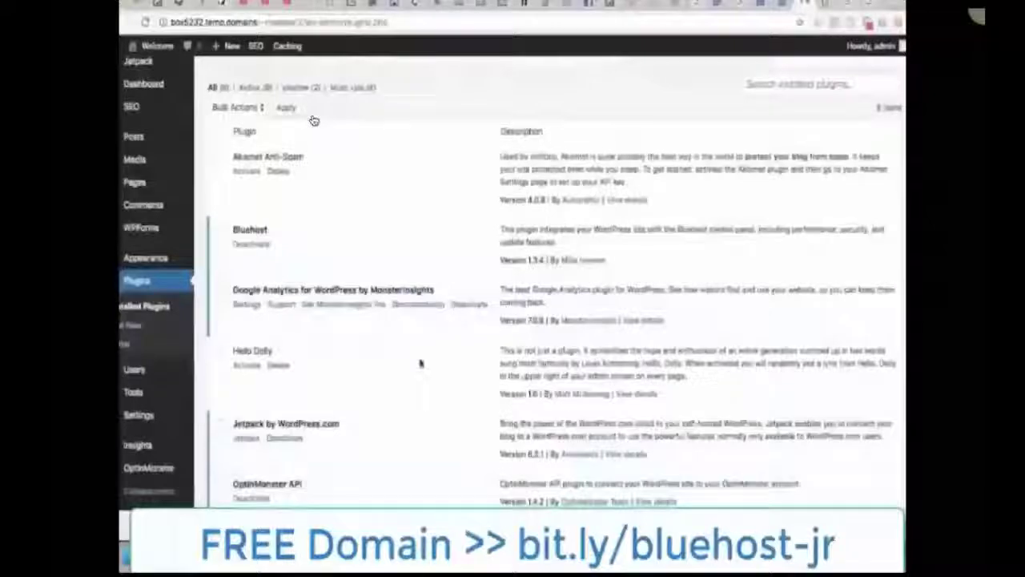
left_click(143, 83)
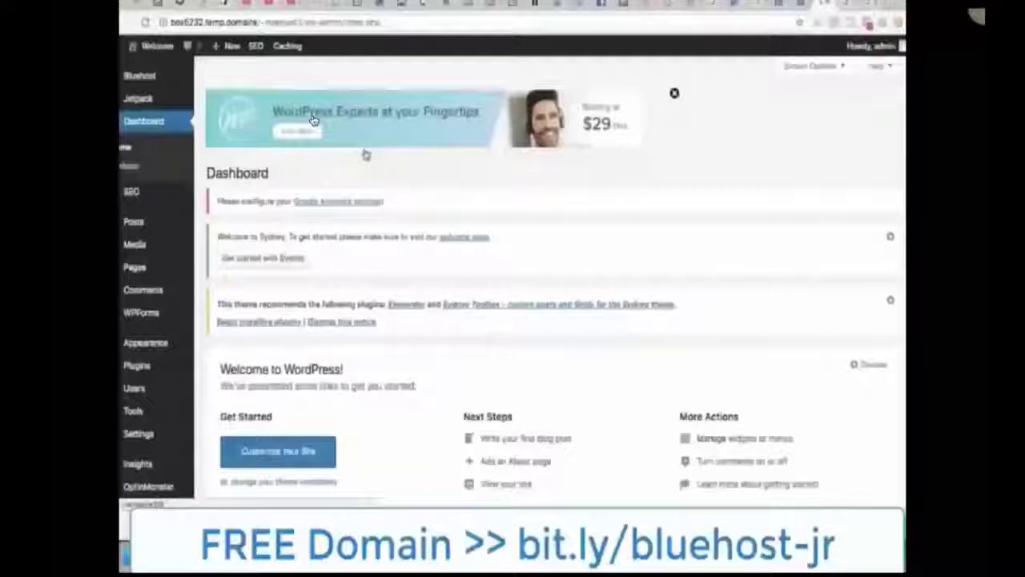
Step: Open the site's menu editor and name the new menu "Navigation"
mouse_move(148, 342)
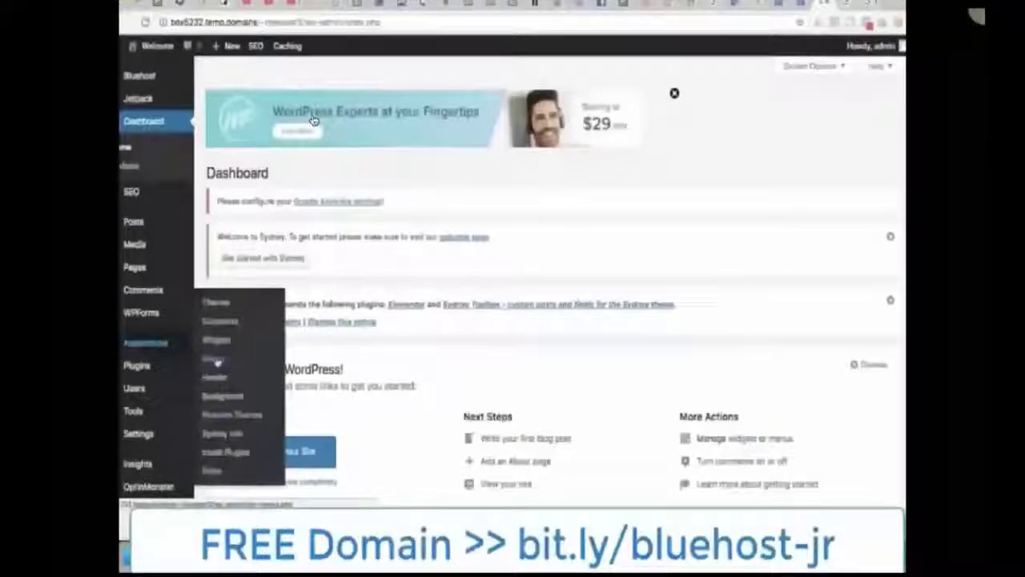
left_click(215, 359)
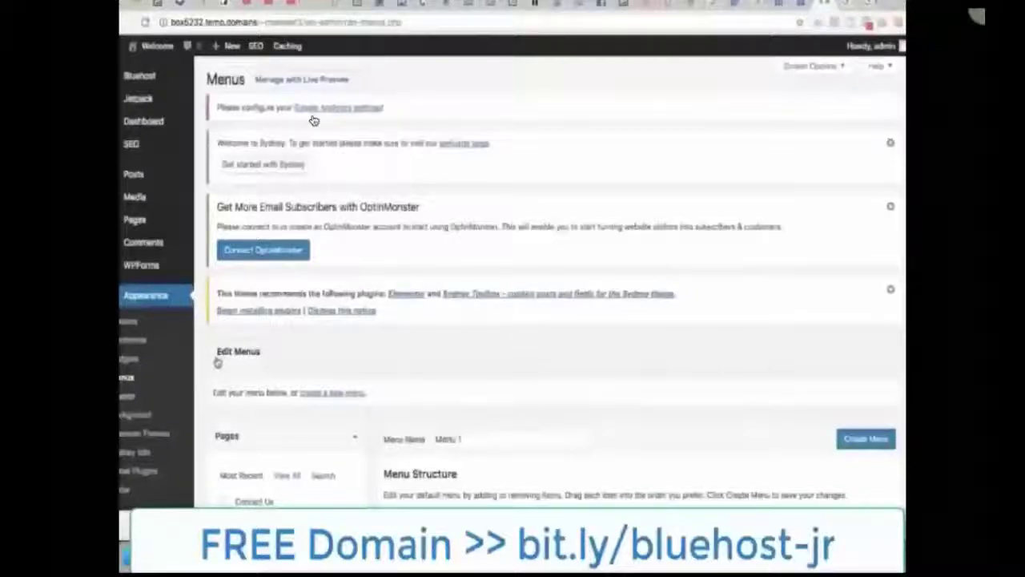
scroll(313, 120, "down", 4)
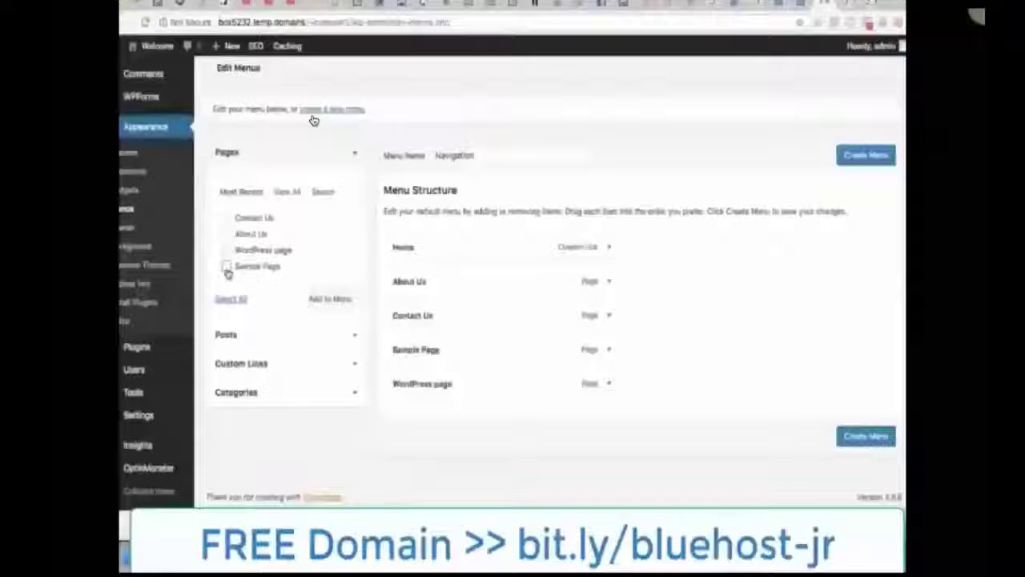
Step: Add Sample Page as an extra item at the end of the menu structure and remove that added item
left_click(227, 267)
left_click(330, 298)
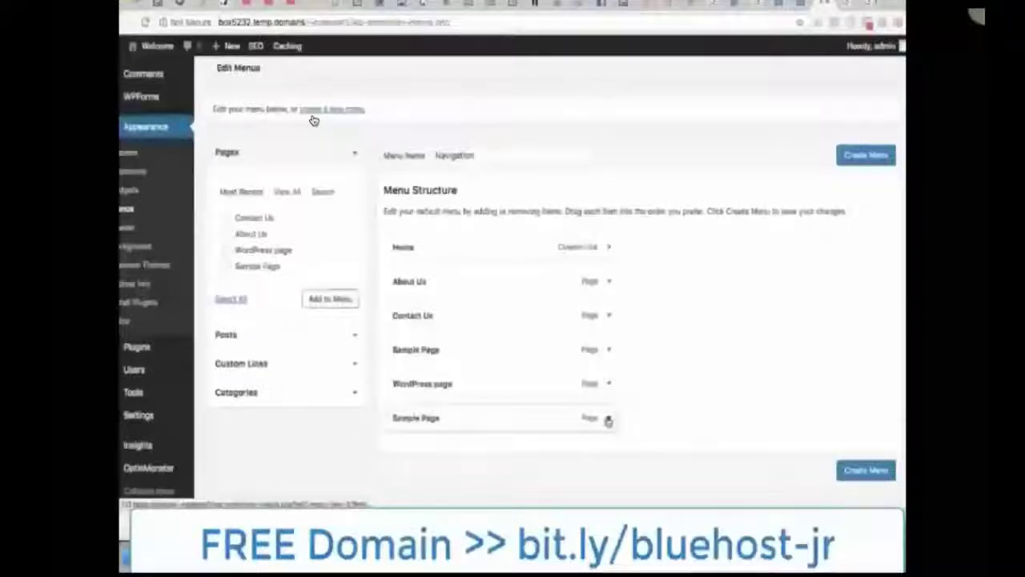
left_click(608, 419)
scroll(404, 449, "down", 2)
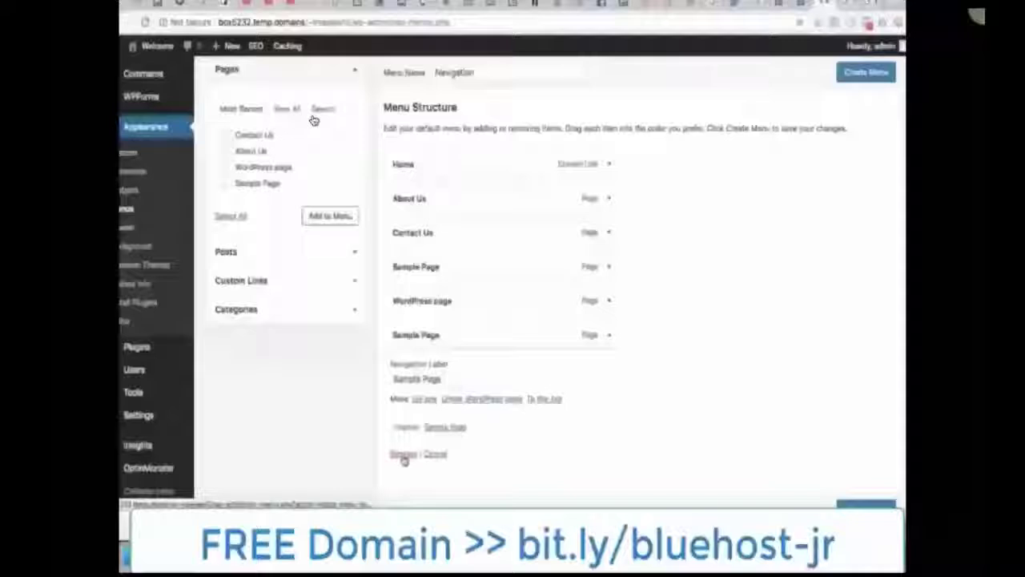
left_click(403, 455)
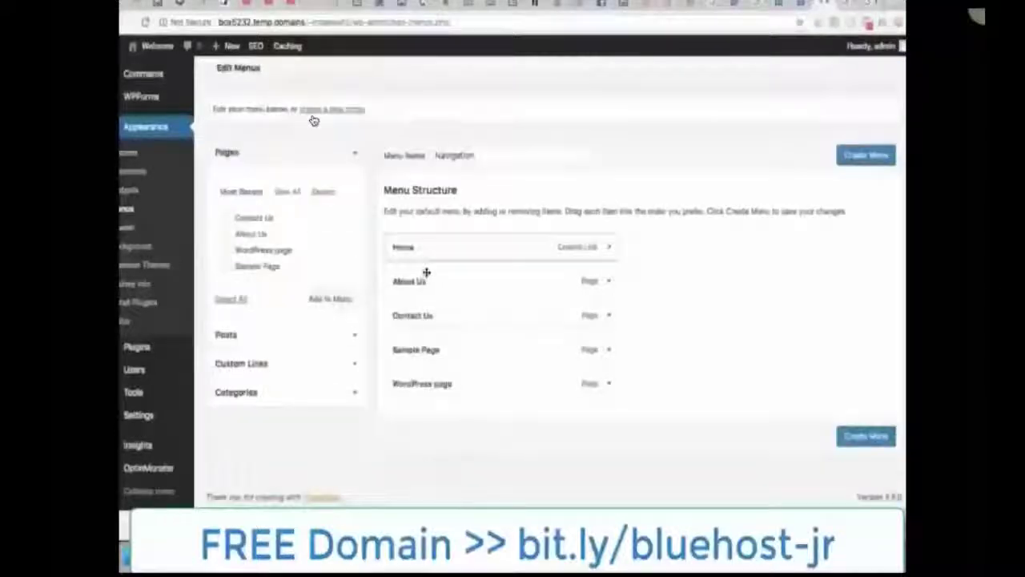